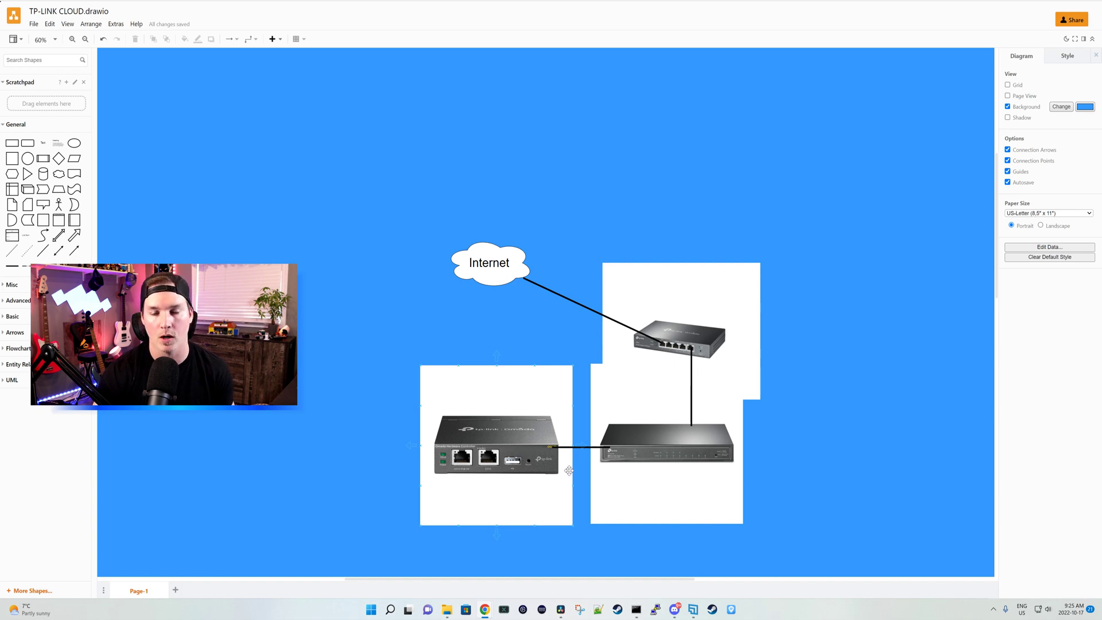
Step: Scroll the draw.io canvas down to the cloud controller diagram
scroll(585, 433, down, 10)
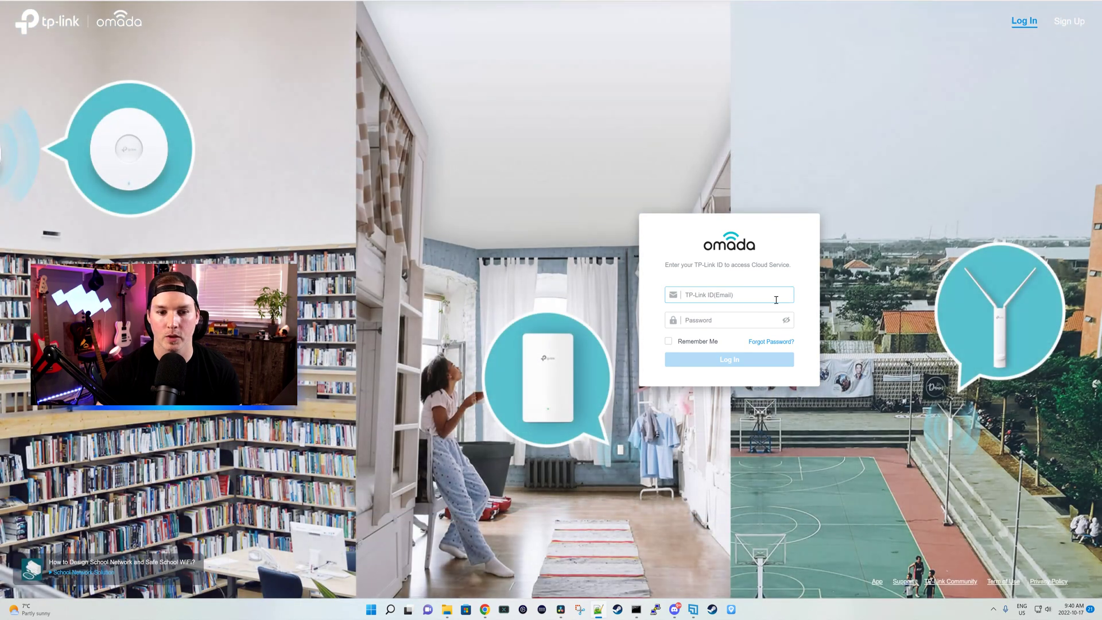
Step: Sign in to Omada Cloud with the TP-Link ID credentials
click(721, 297)
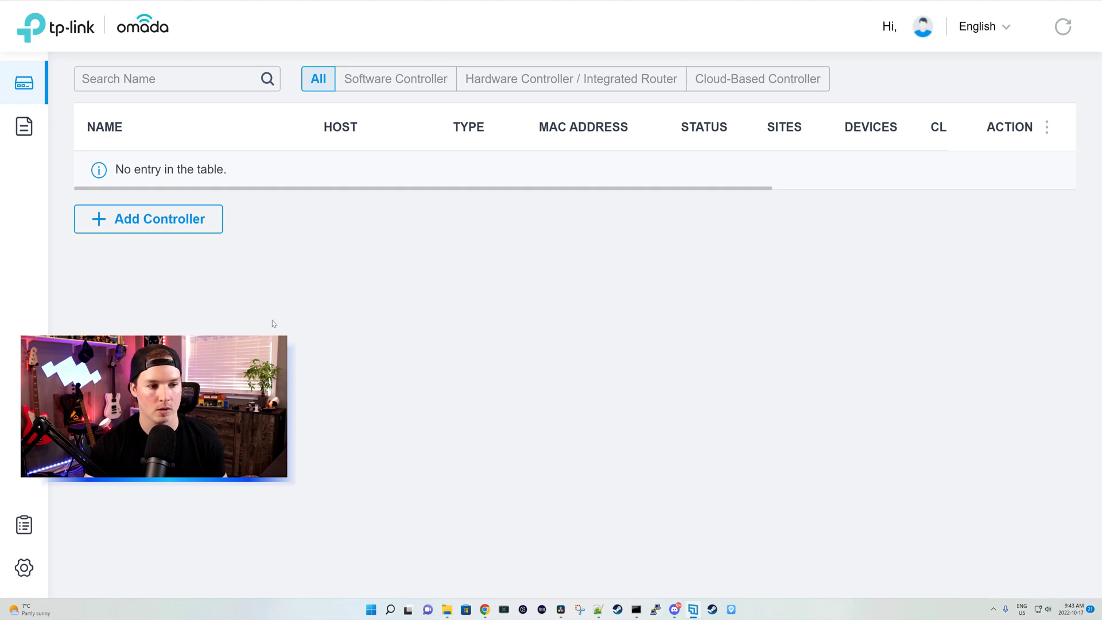
Step: Register a cloud-based controller, opening the licensing info in a new tab, and start its setup
click(172, 223)
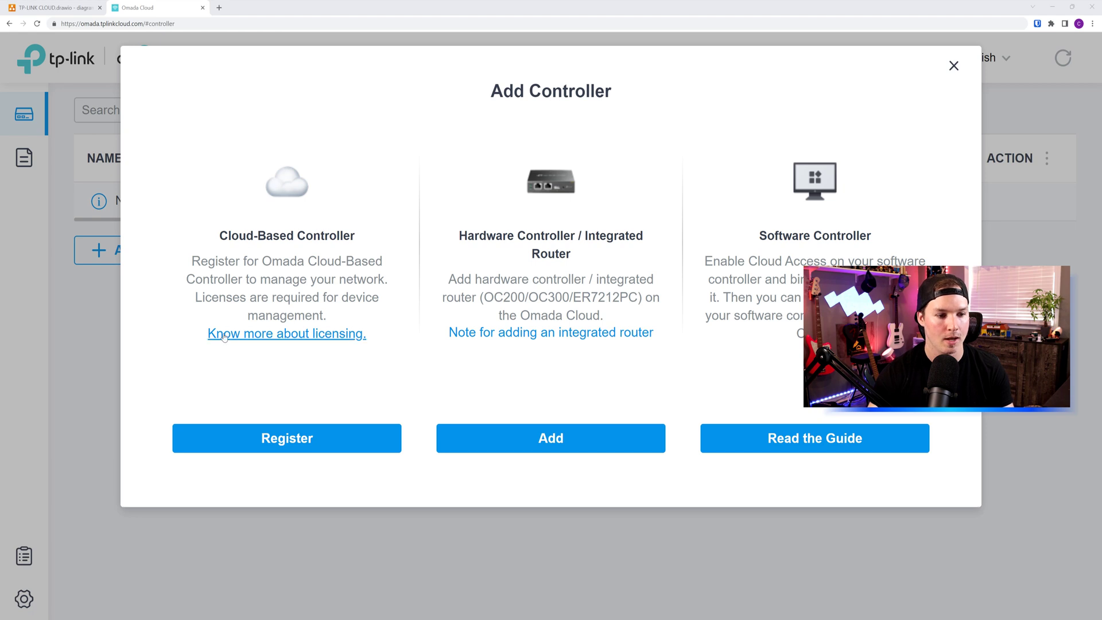
right_click(265, 338)
click(291, 346)
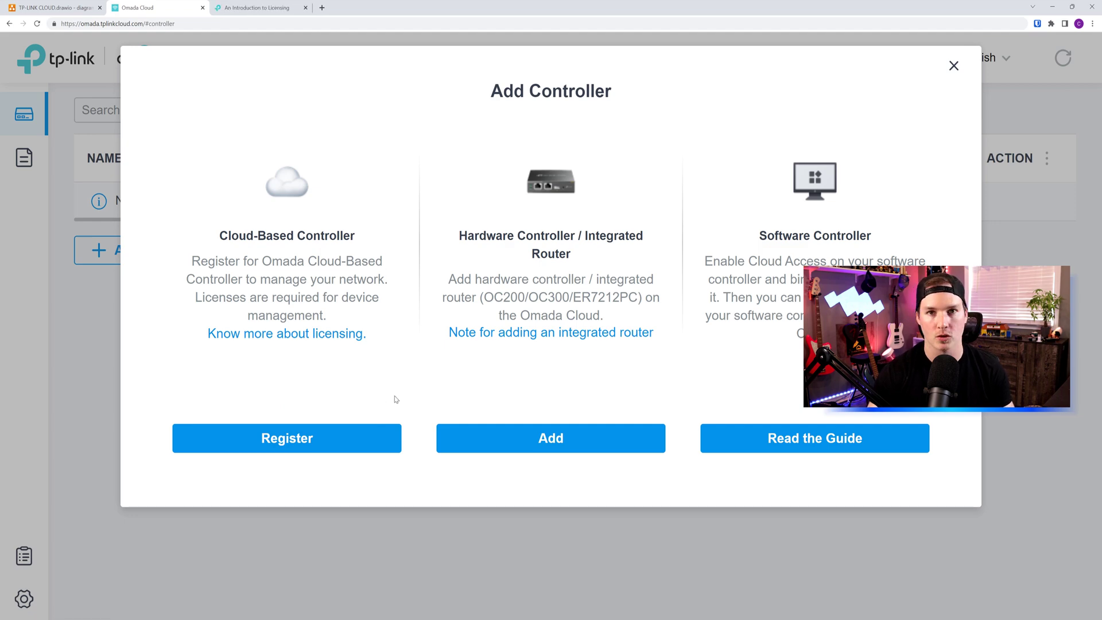
click(292, 443)
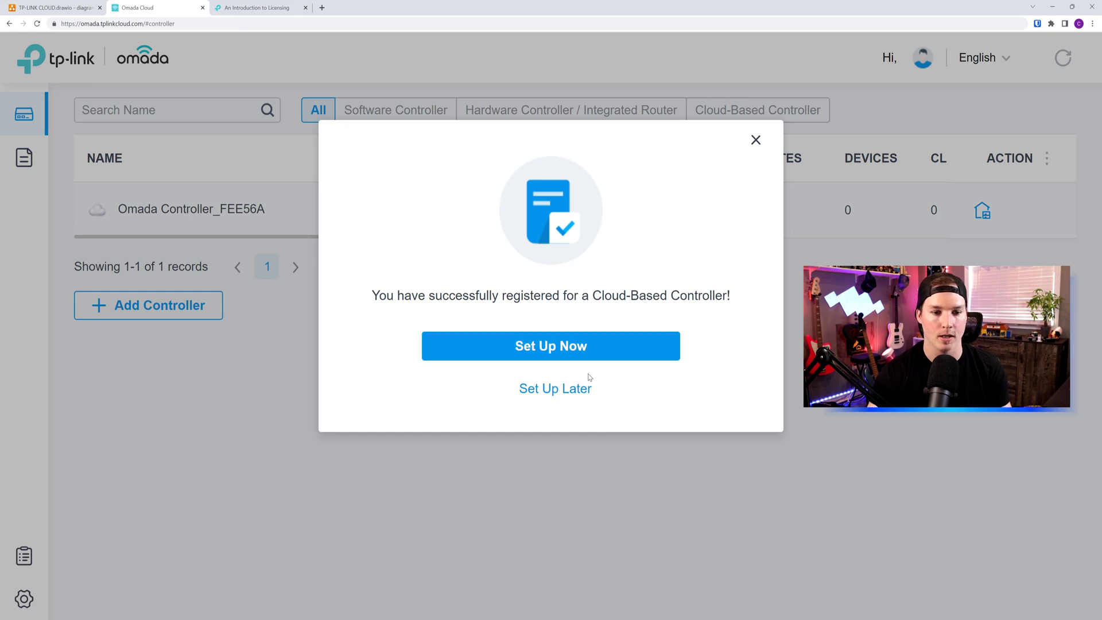
click(568, 356)
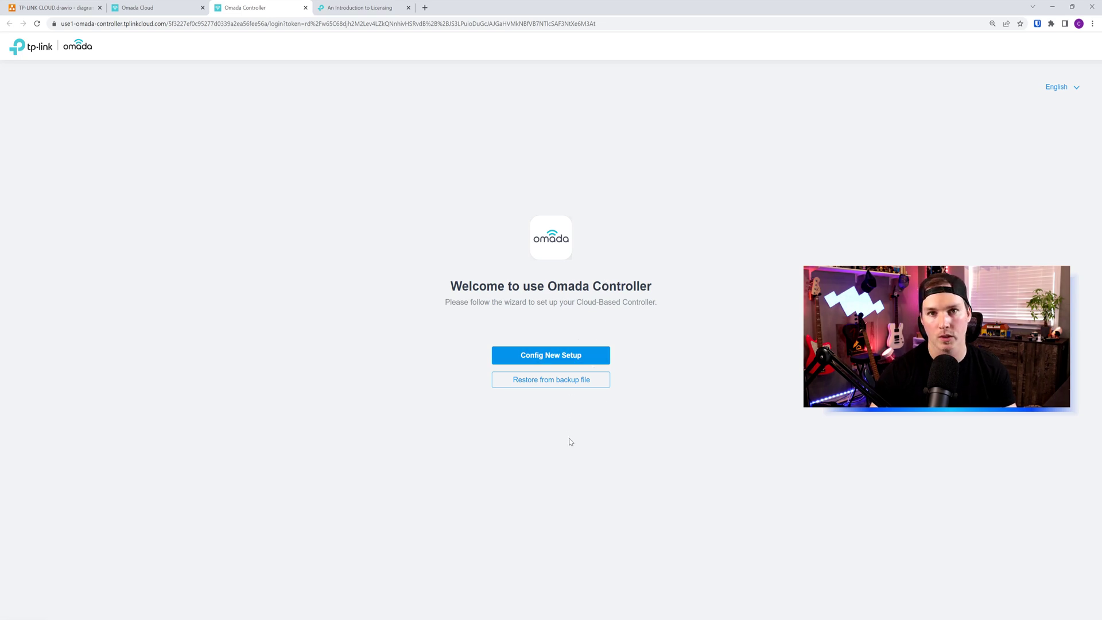
Step: Start a new setup named 'Mactelecom Test' with country Canada and Eastern Time timezone
click(553, 355)
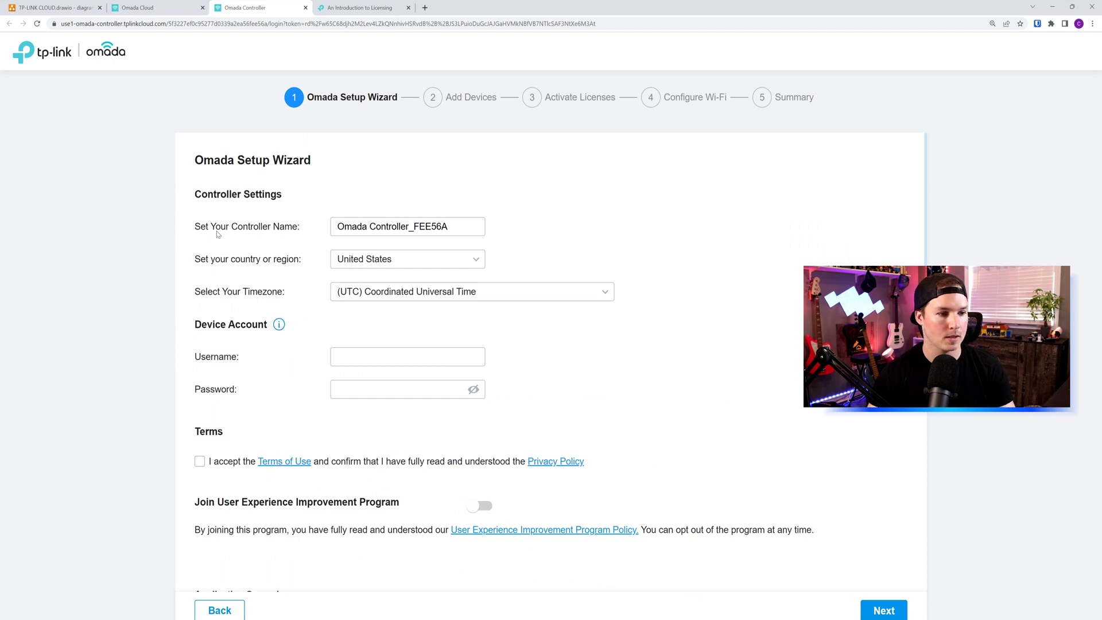
drag(463, 225, 307, 224)
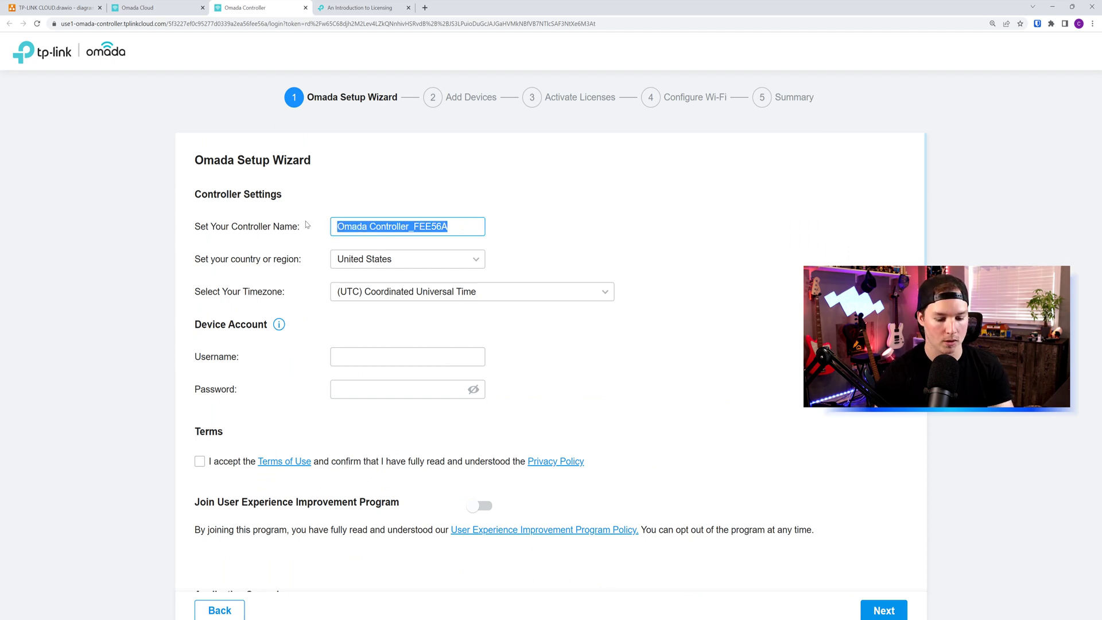
text(Mactelecom TEs)
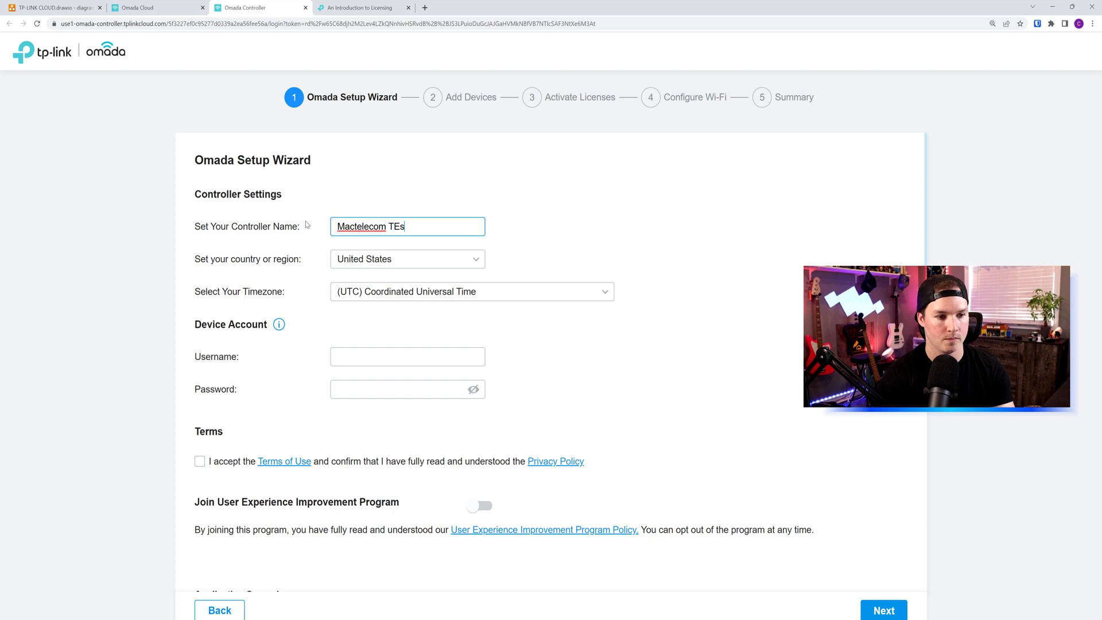
key(BackSpace)
key(BackSpace)
text(est)
click(376, 262)
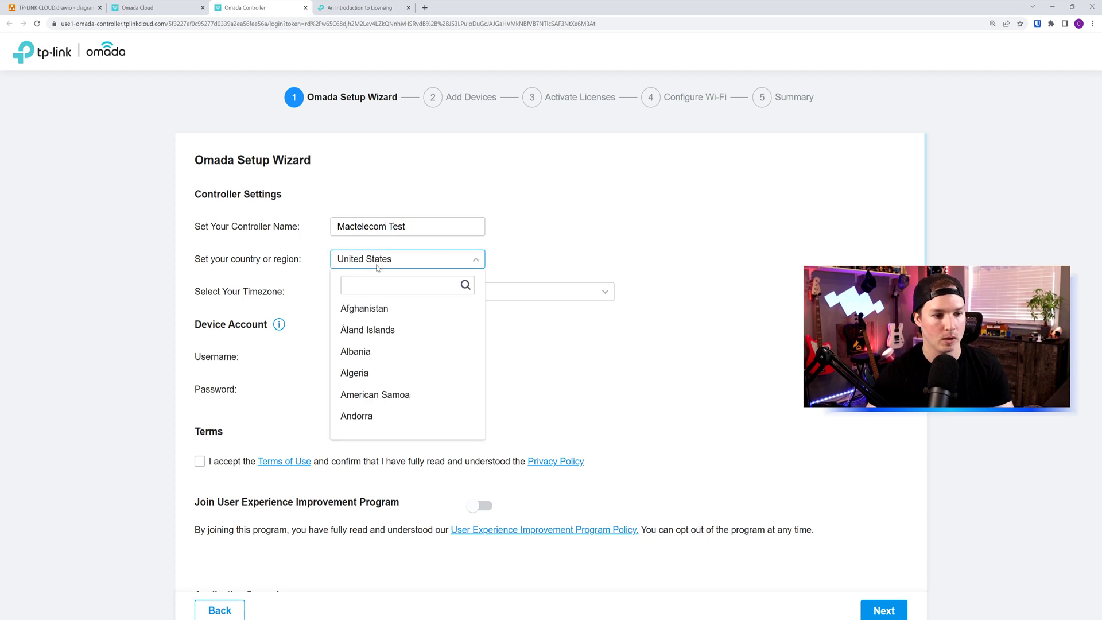
text(canada)
click(364, 308)
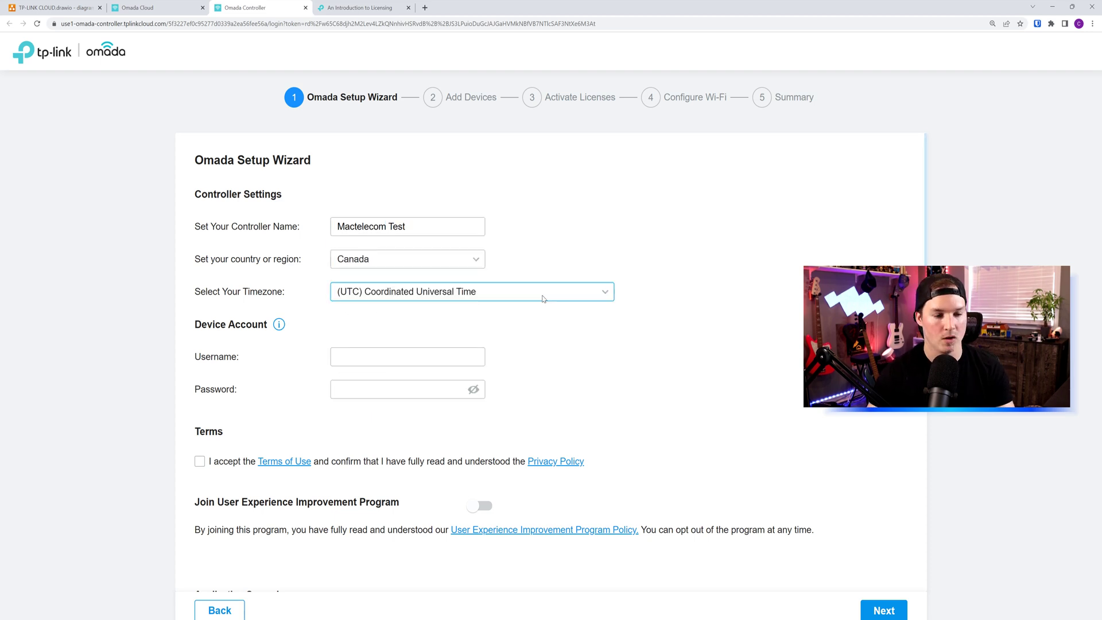
click(543, 298)
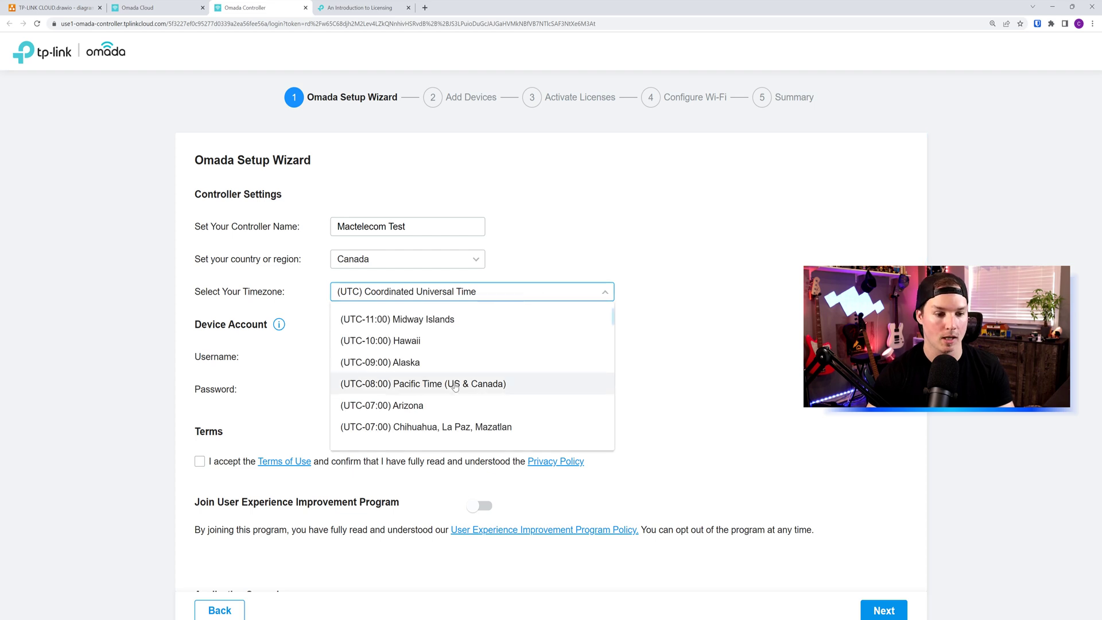
scroll(455, 385, down, 5)
click(401, 383)
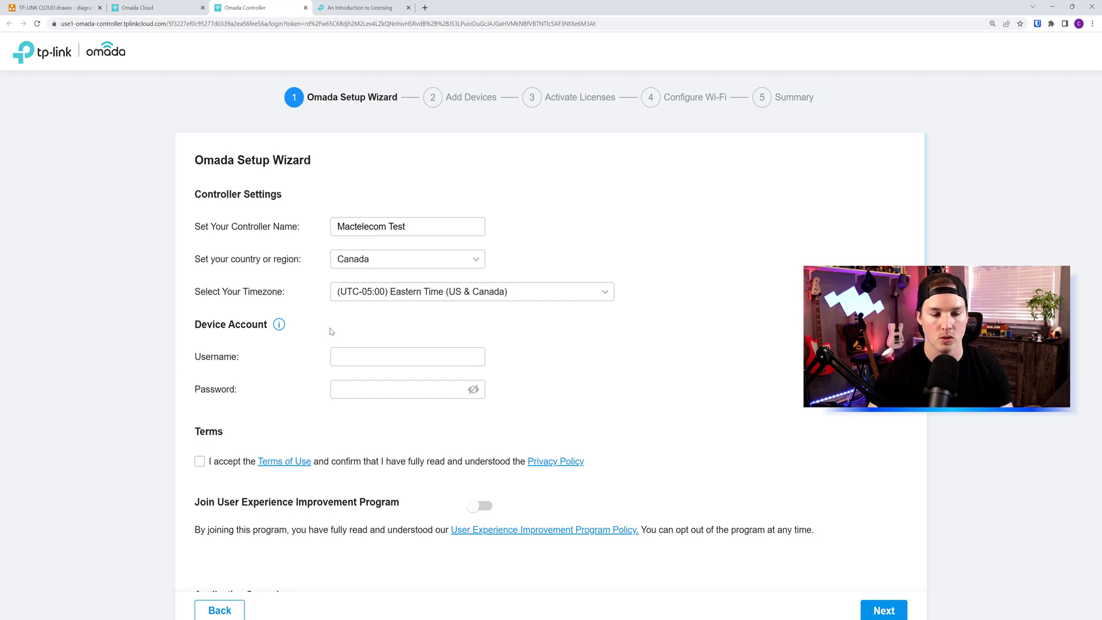
Step: Enter the device account username and password, accept the terms, and continue to Add Devices
click(383, 362)
text(Test)
click(375, 390)
text(********)
click(200, 461)
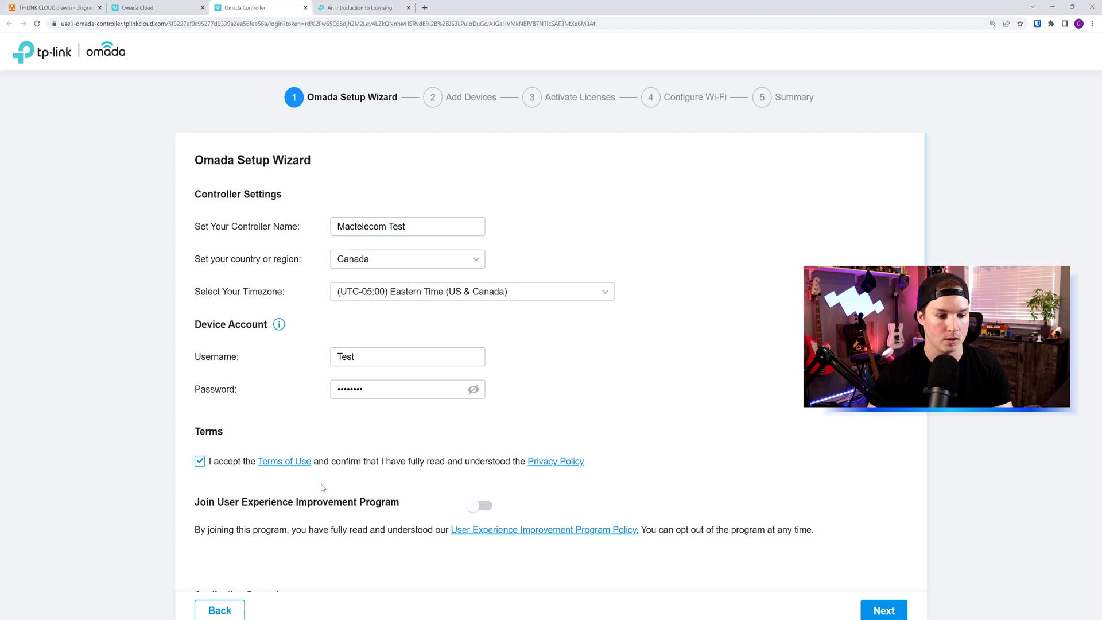
click(883, 610)
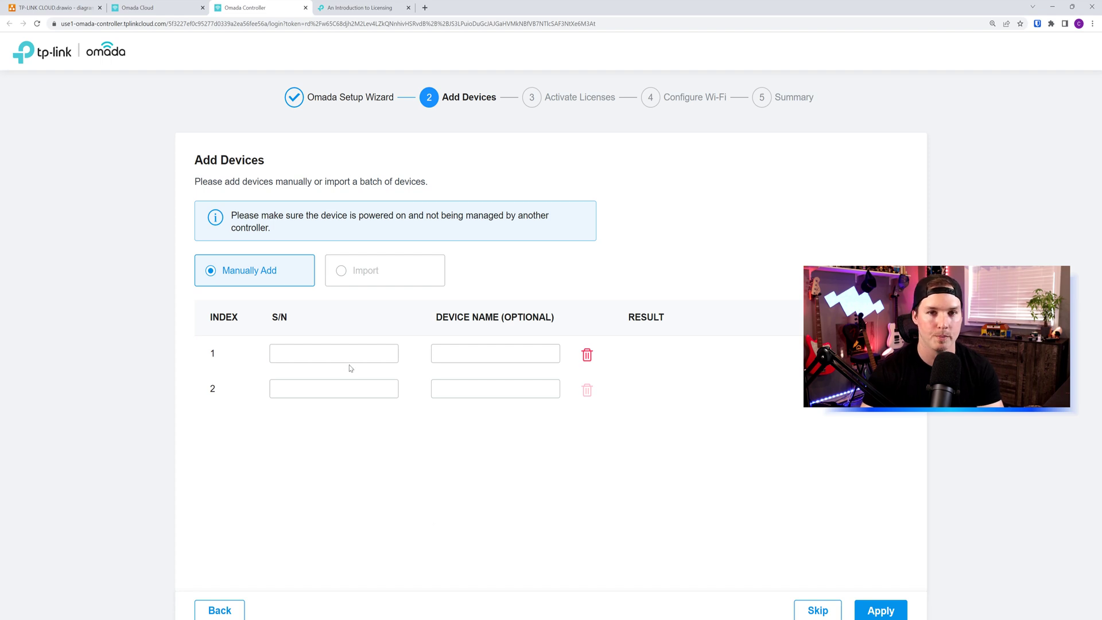
Step: Paste the serial numbers, name the devices Router and Switch, and import them
click(348, 359)
key(ctrl+v)
click(456, 356)
text(Router)
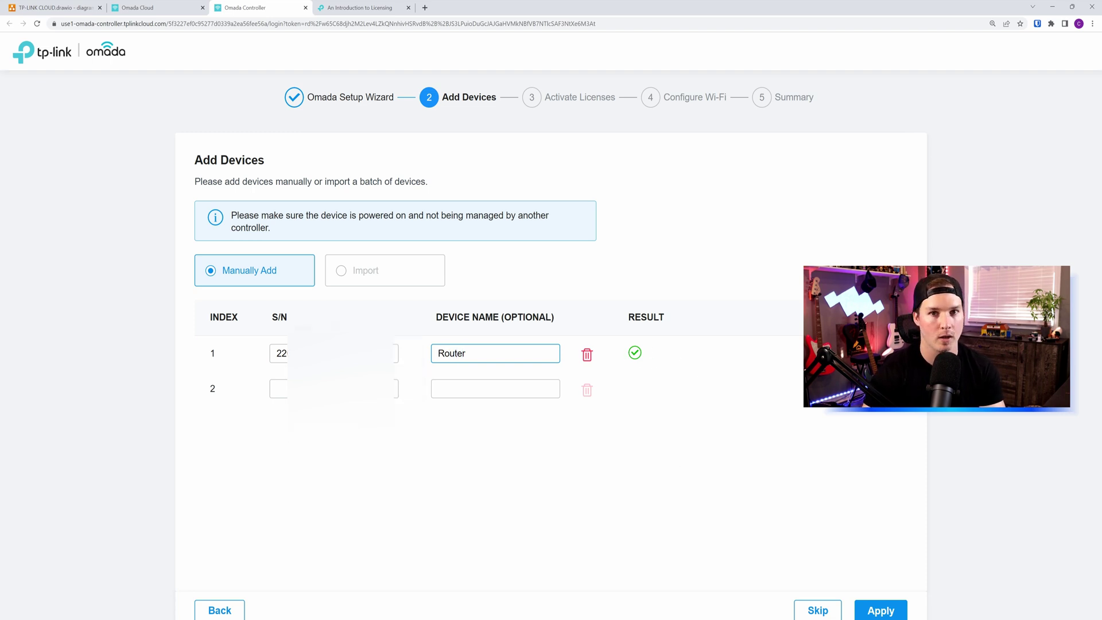
text(itch)
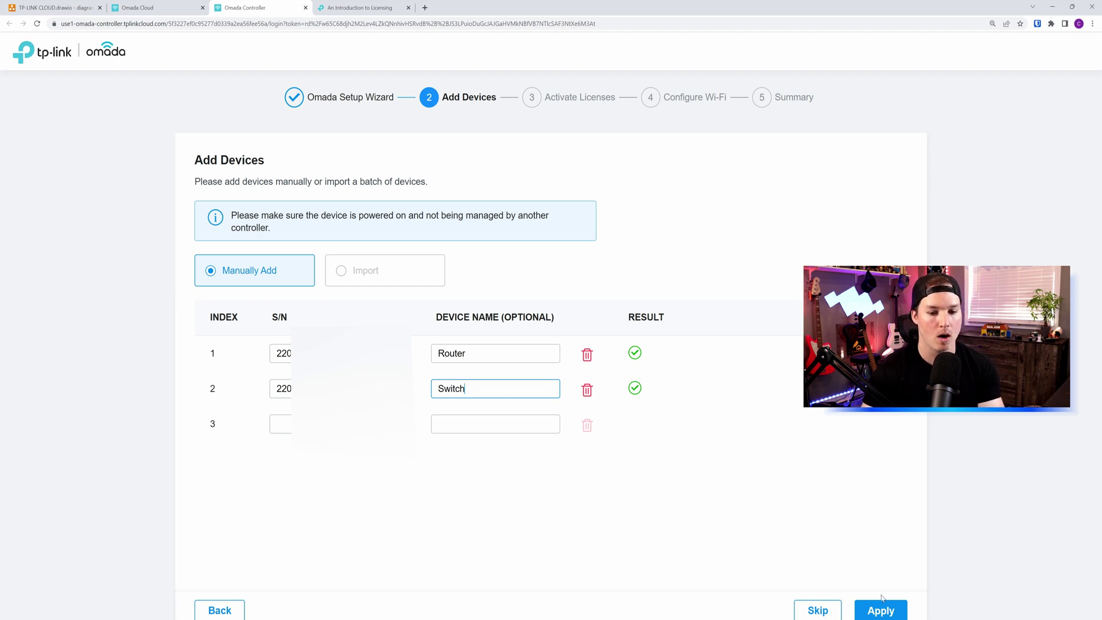
click(883, 611)
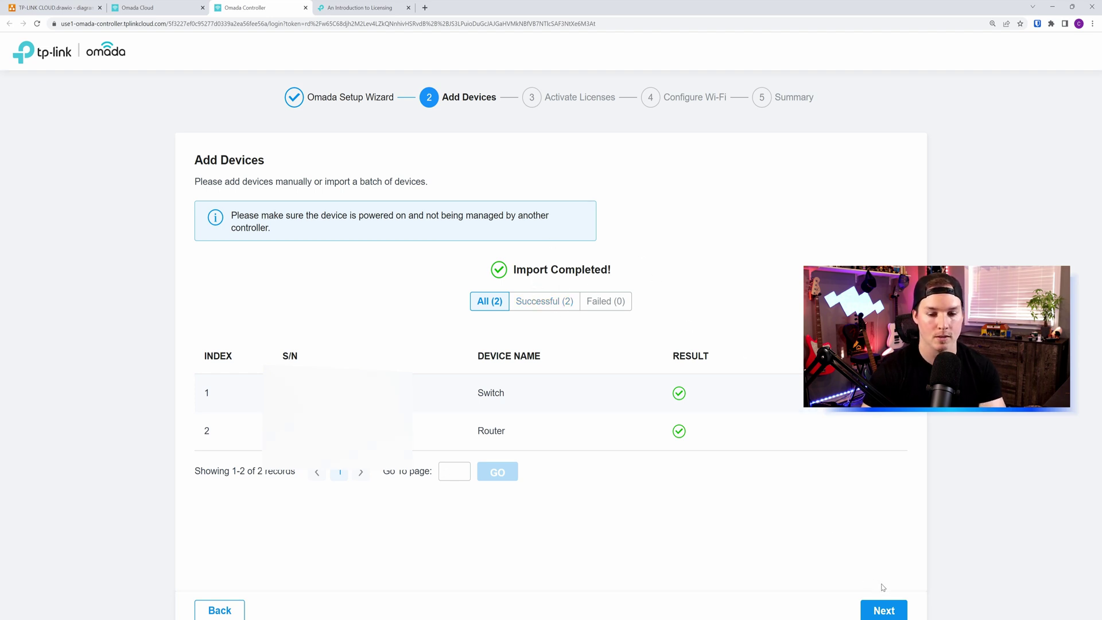
Step: Reach Activate Licenses, review the license purchase page, and switch to the OC200 Amazon listing
click(882, 608)
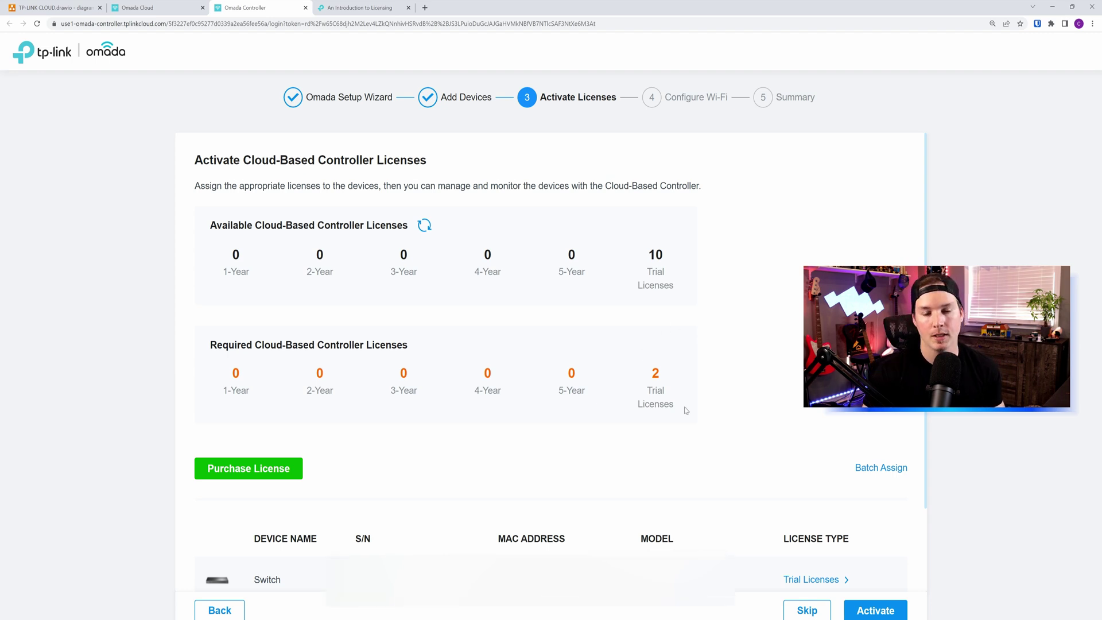
click(274, 470)
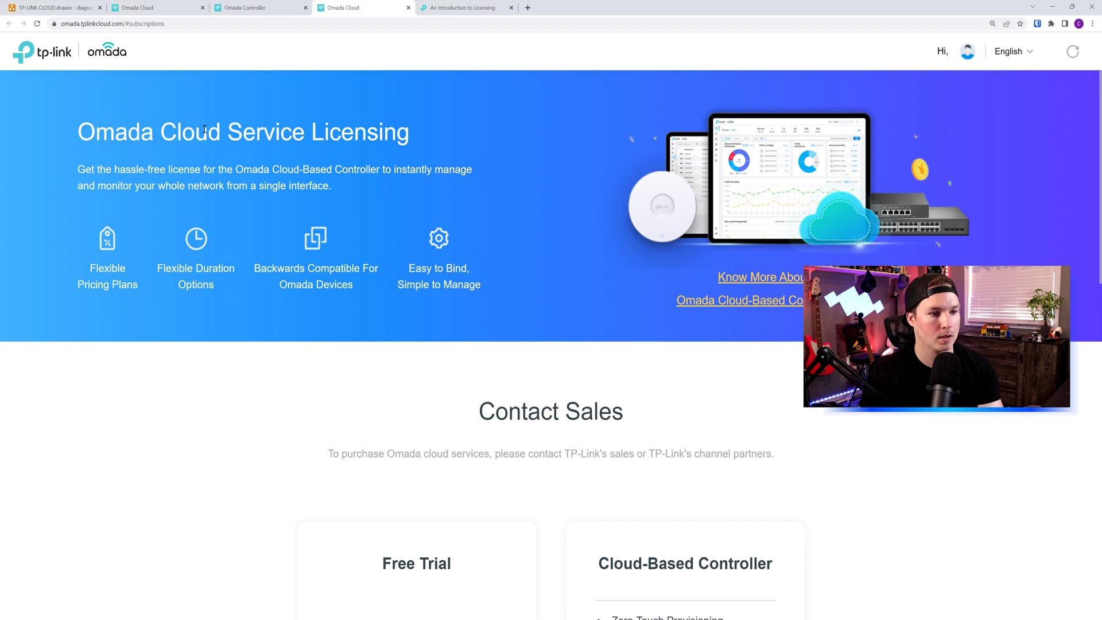
scroll(373, 155, down, 9)
scroll(379, 167, up, 4)
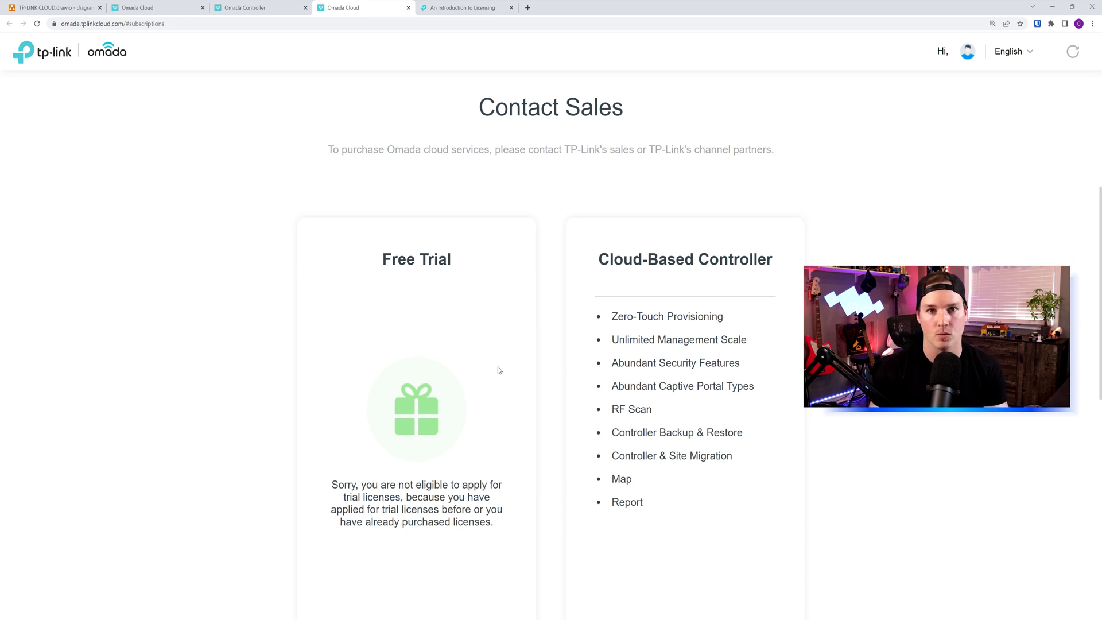
key(alt+Tab)
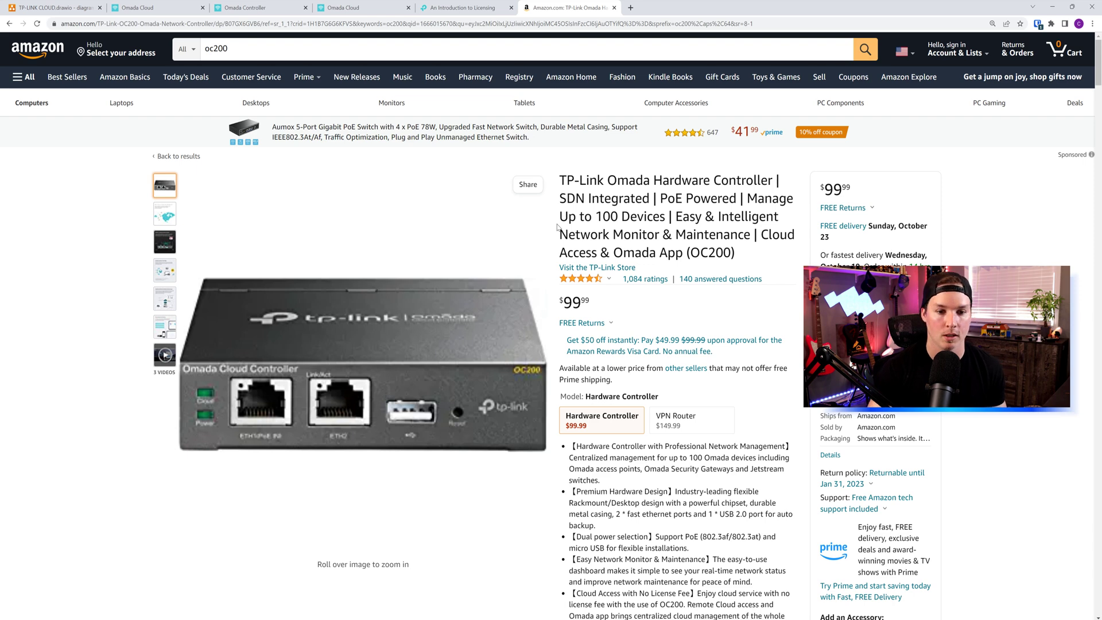
Step: Highlight the 100-device management claim in the OC200 product title
drag(610, 216, 659, 217)
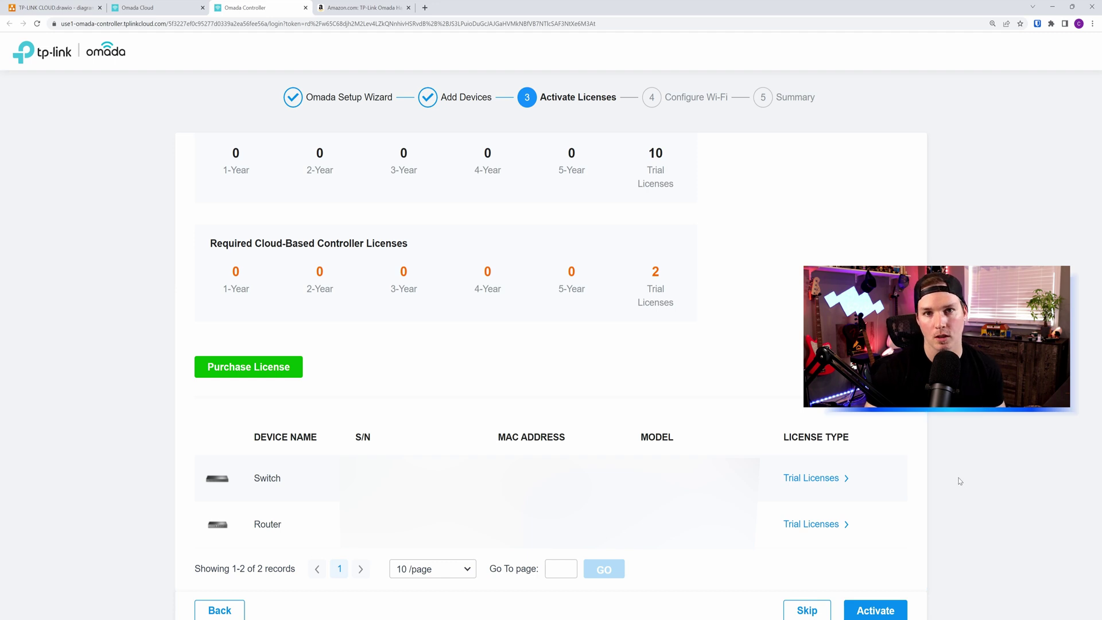
Step: Activate trial licenses for Router and Switch, skip Wi-Fi configuration, and finish the wizard
click(889, 613)
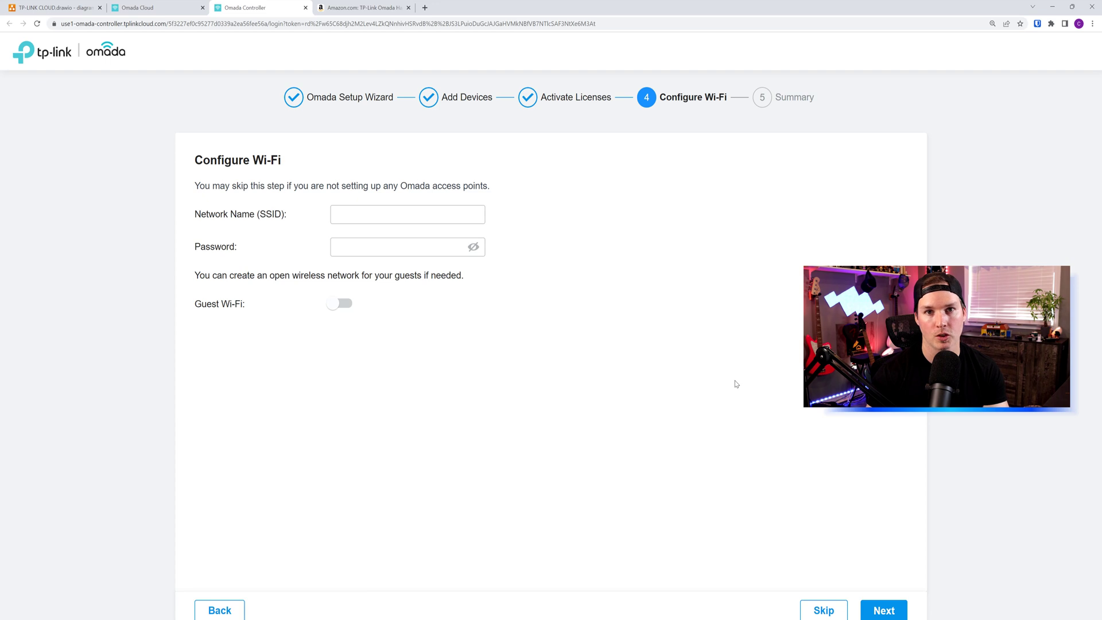
click(829, 609)
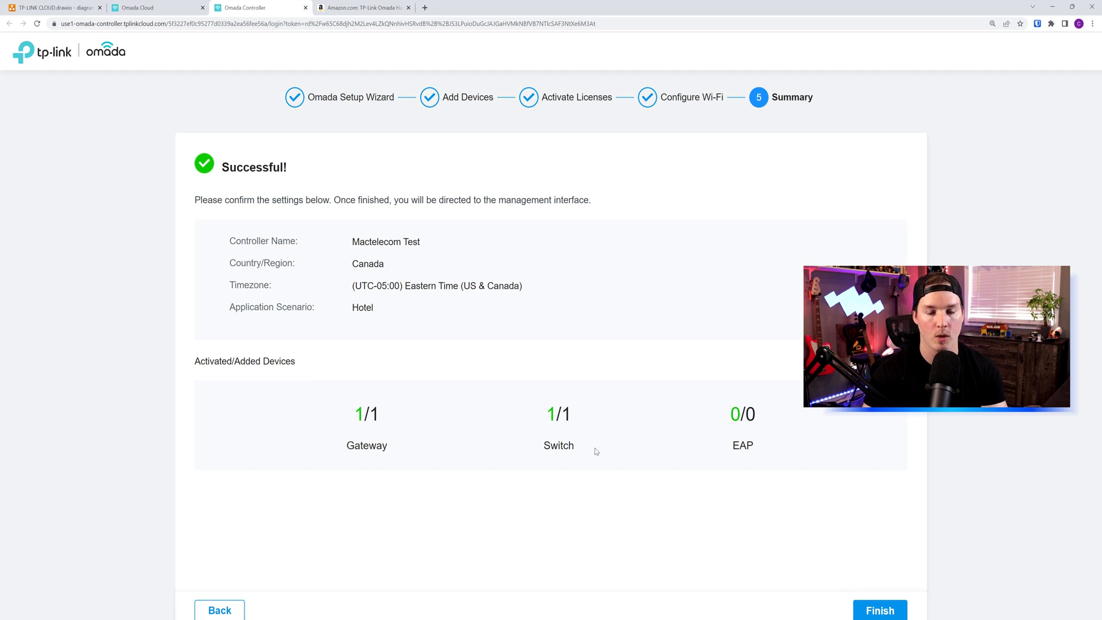
click(902, 606)
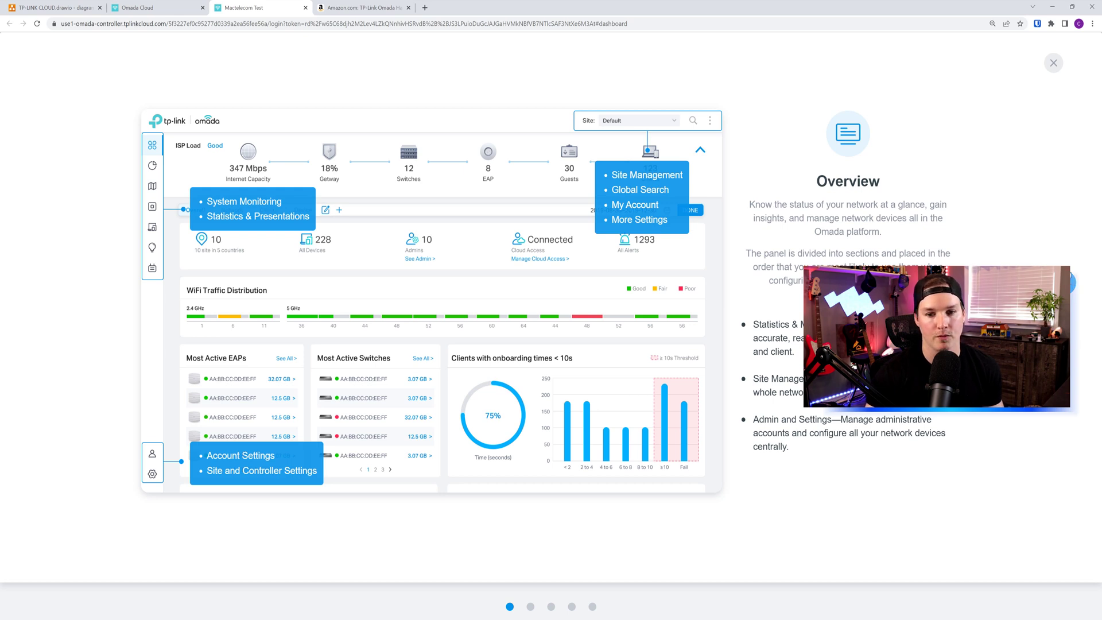
Step: Dismiss the Overview tour and version 5.6 release notes, then show the Devices list
click(1053, 64)
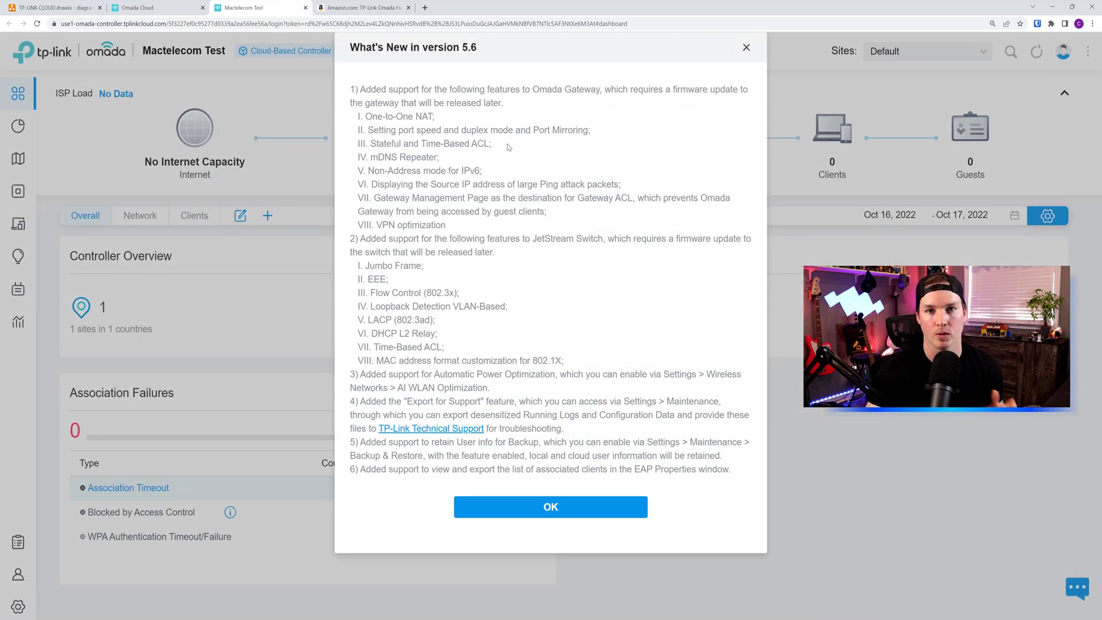
click(532, 500)
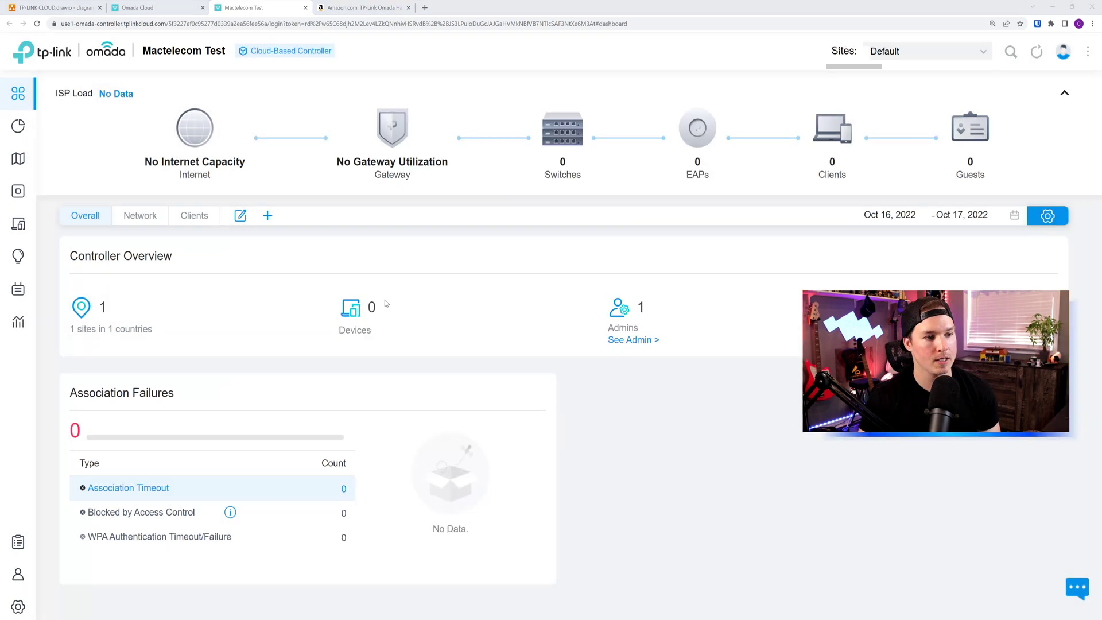
click(23, 195)
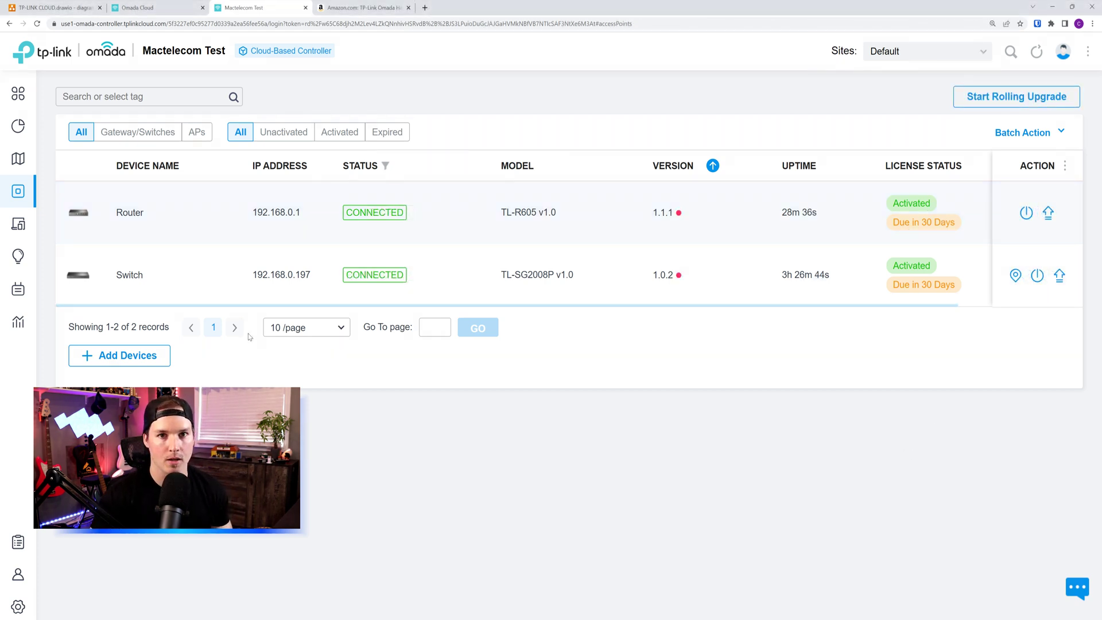
Step: Add the wall access point by its pasted serial number under the name AP1
click(145, 360)
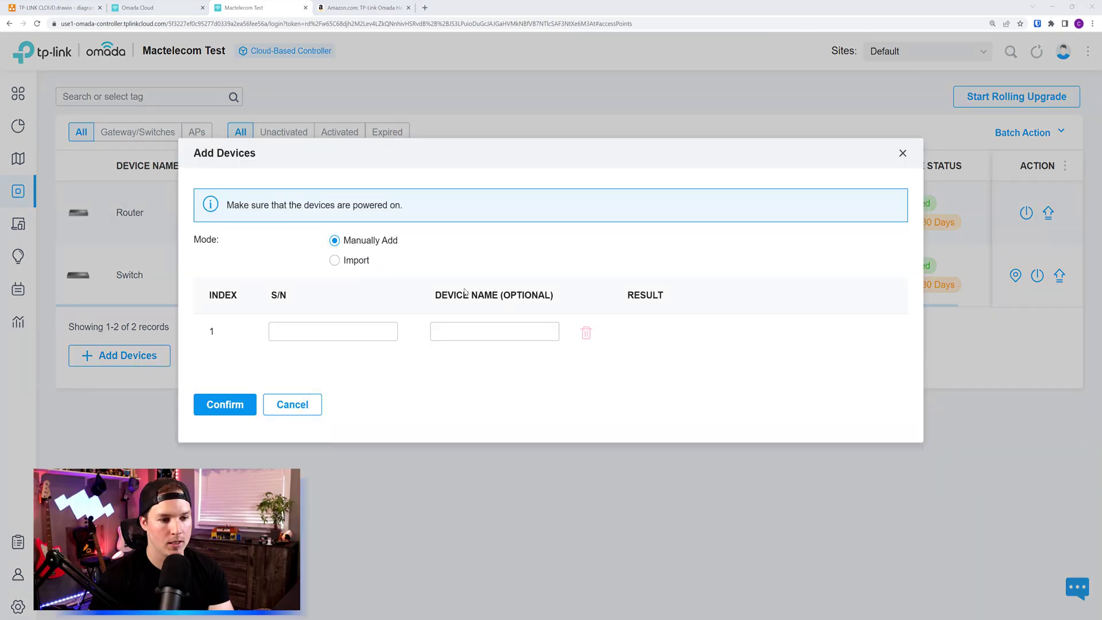
click(357, 330)
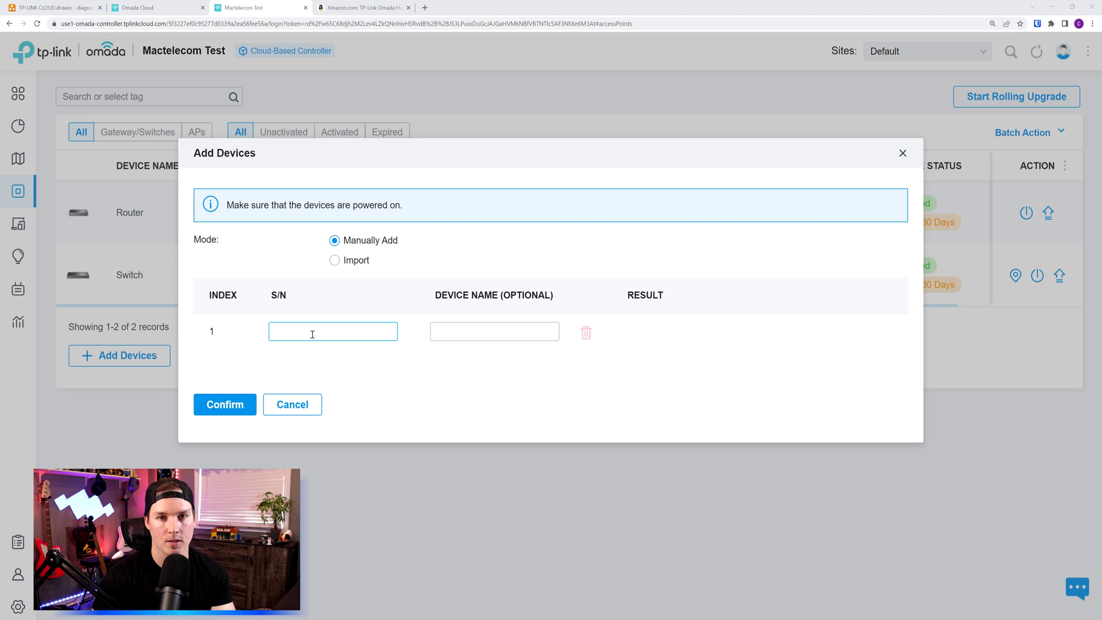
key(ctrl+v)
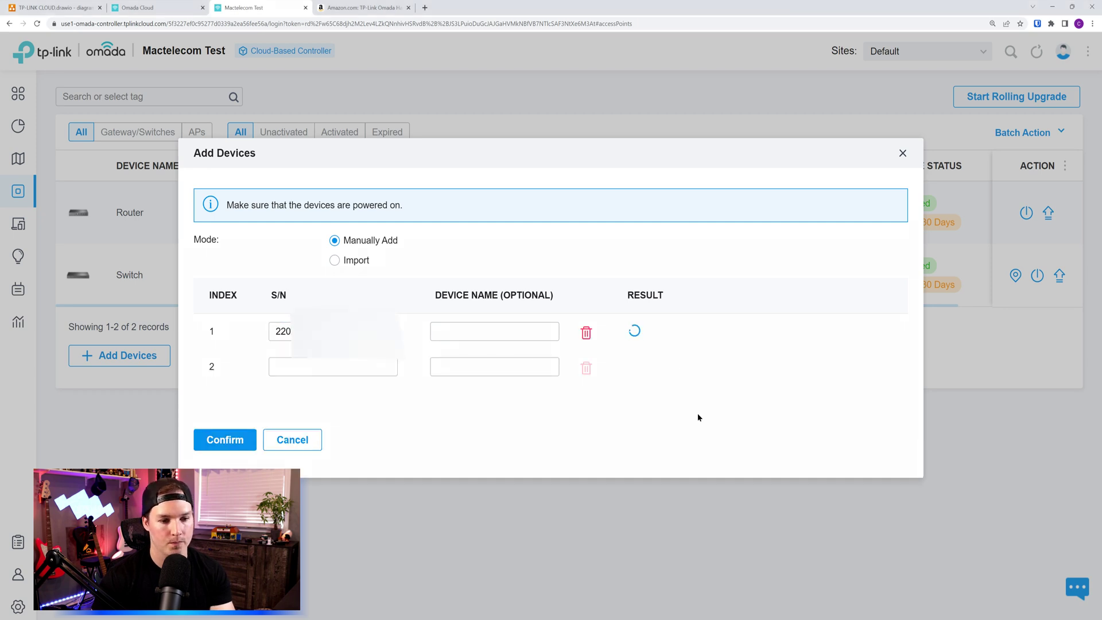
key(Tab)
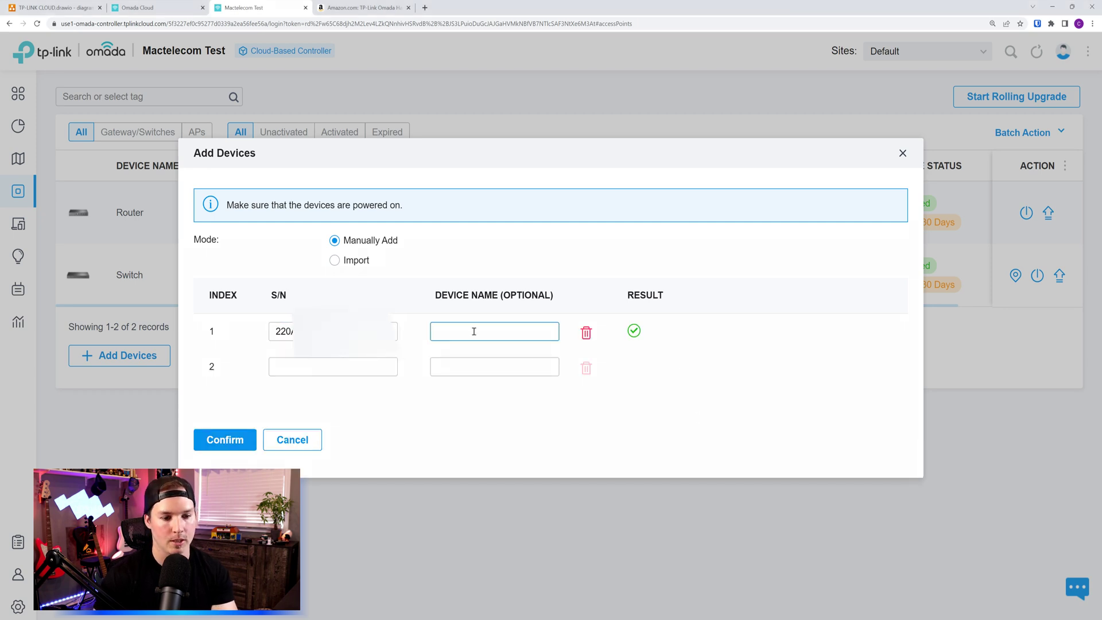
text(AP1)
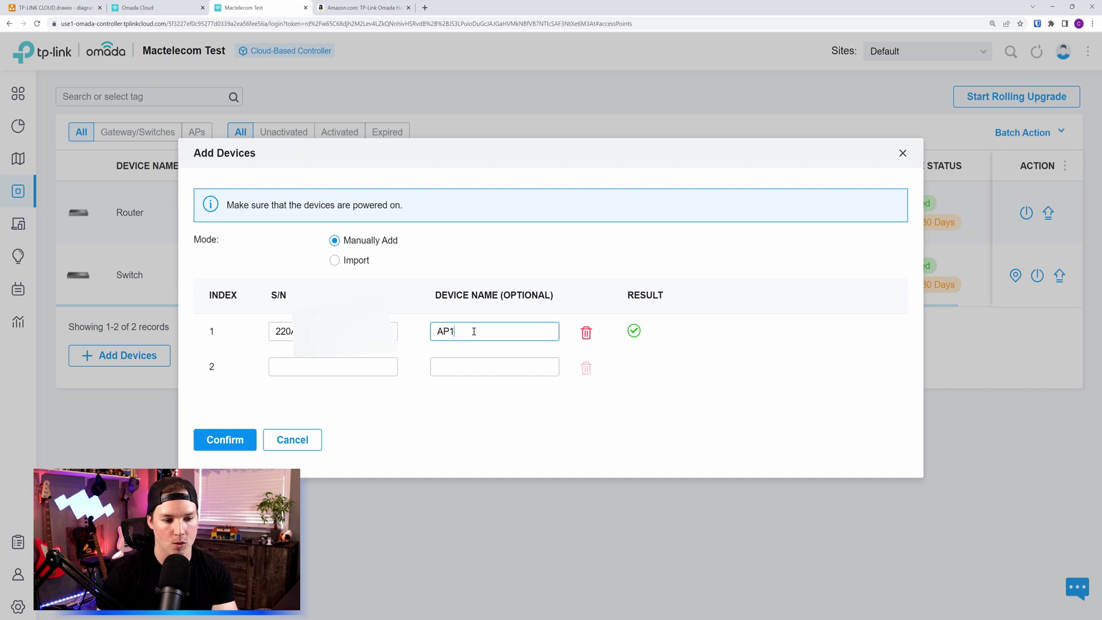
click(219, 437)
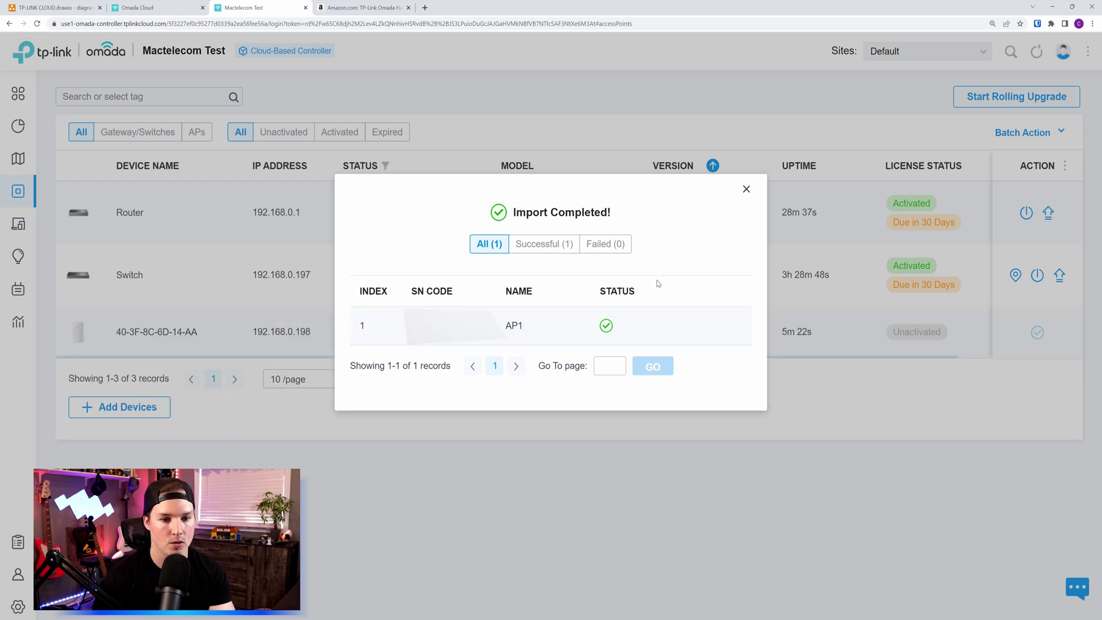
click(746, 189)
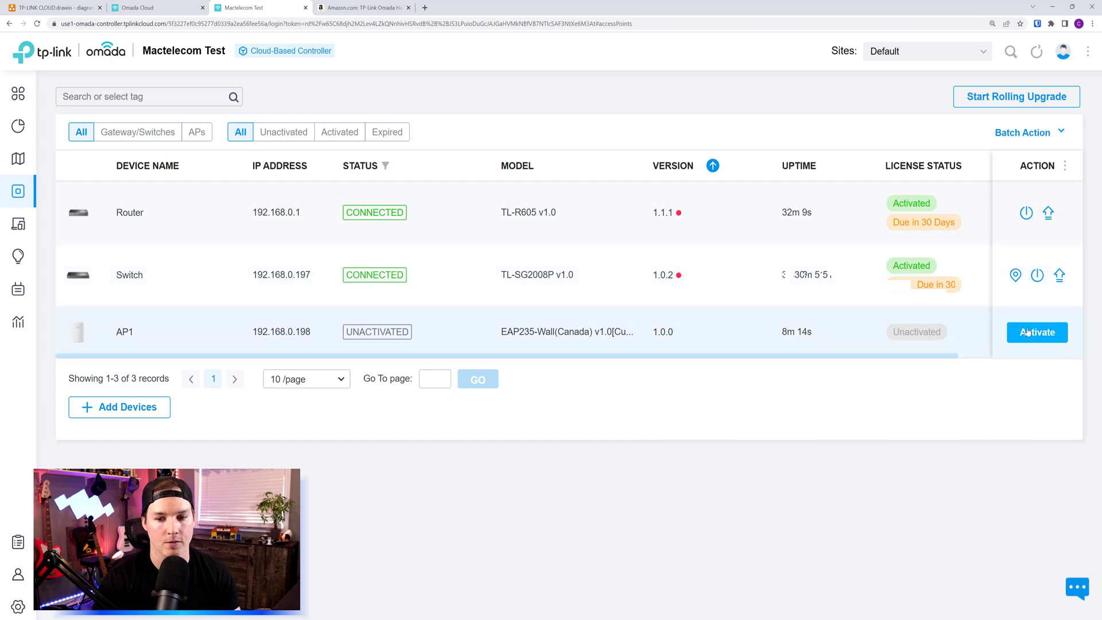
Step: Activate AP1 with a trial license from Trial Licenses (8)
click(1045, 335)
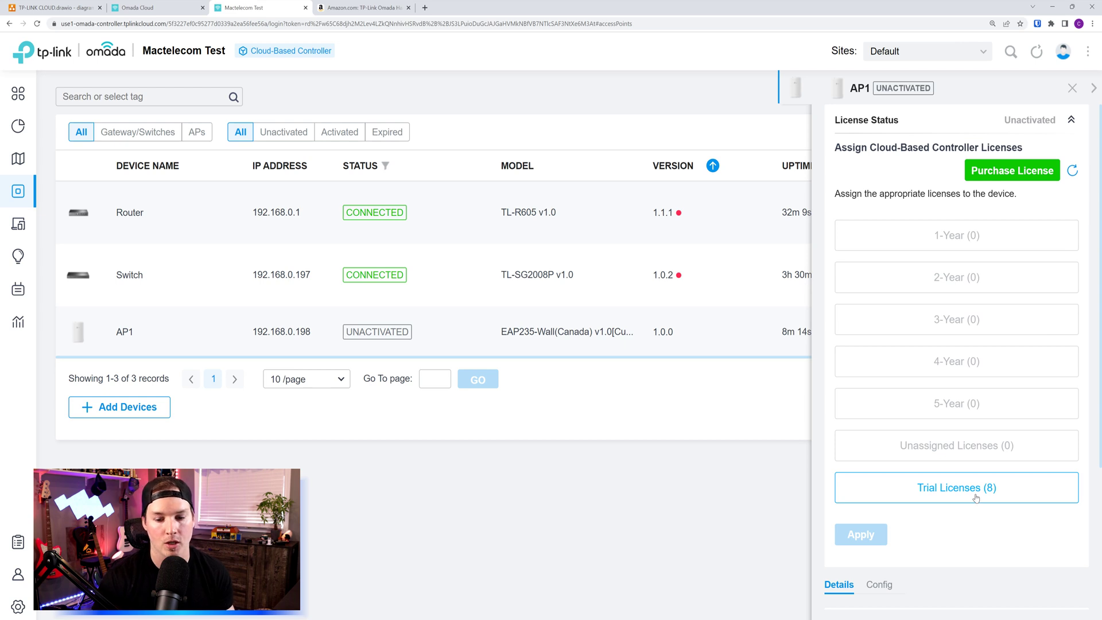
click(978, 491)
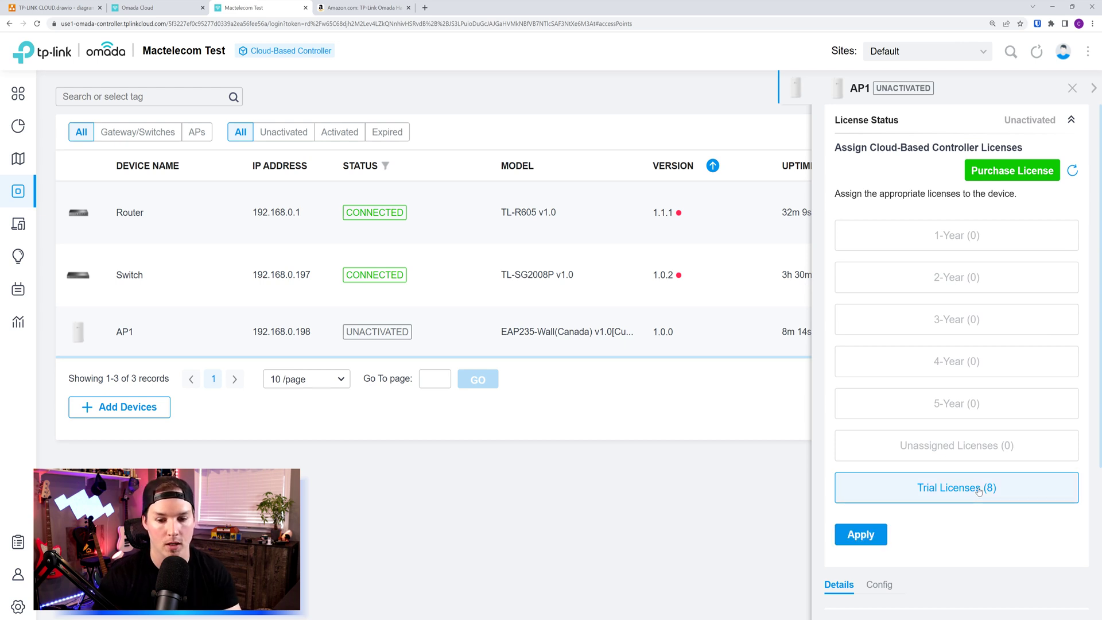
click(879, 534)
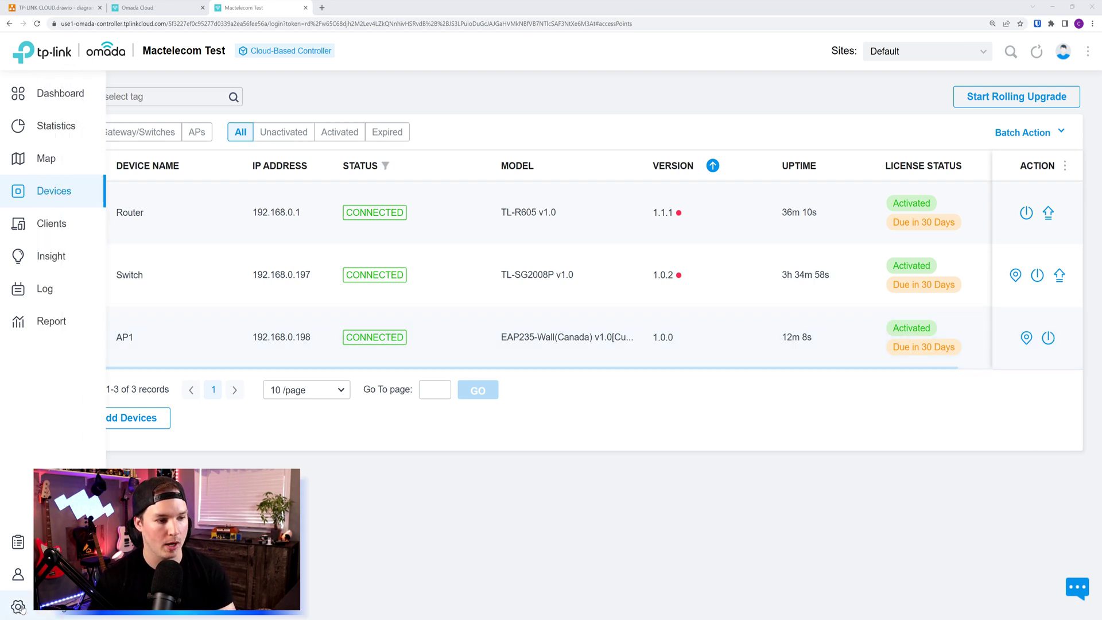
Step: Start a new wired LAN network named Guest on the LAN interface
click(26, 607)
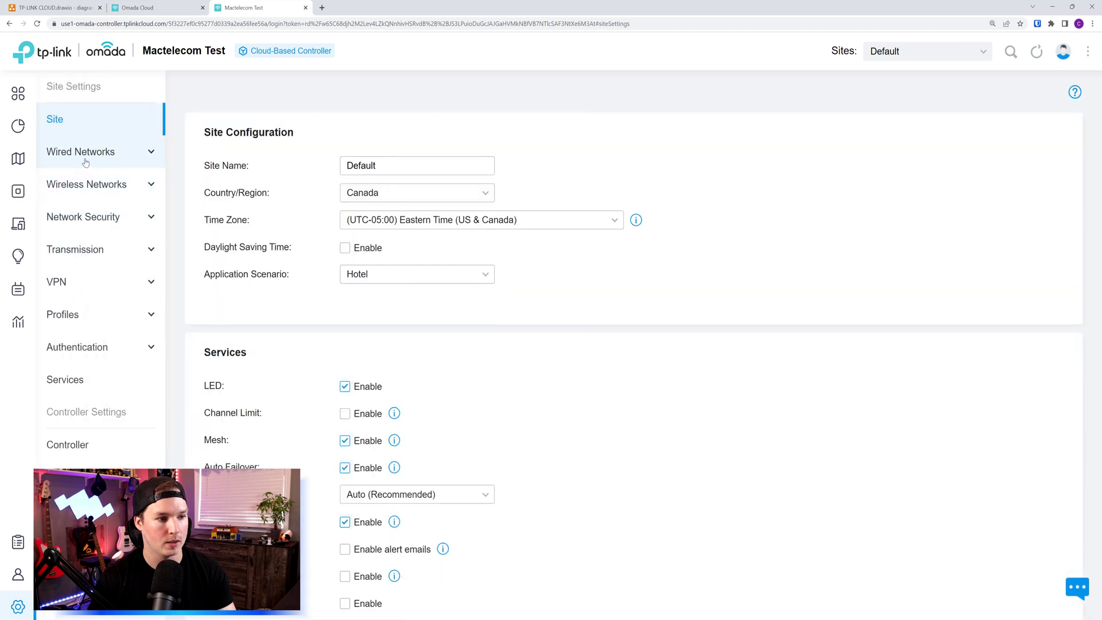
click(86, 165)
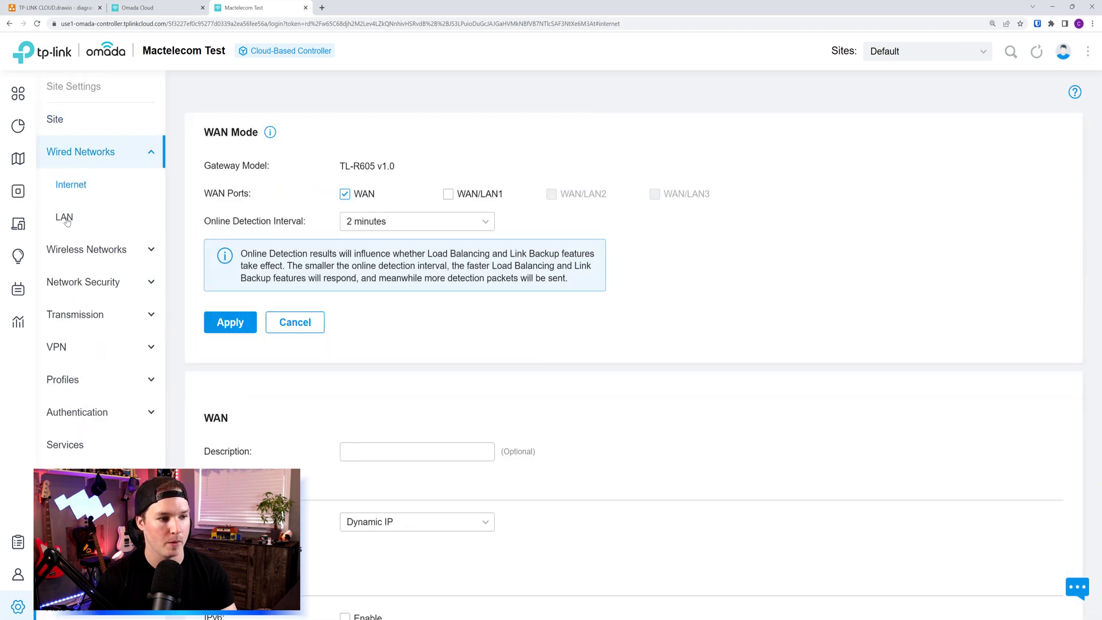
click(67, 217)
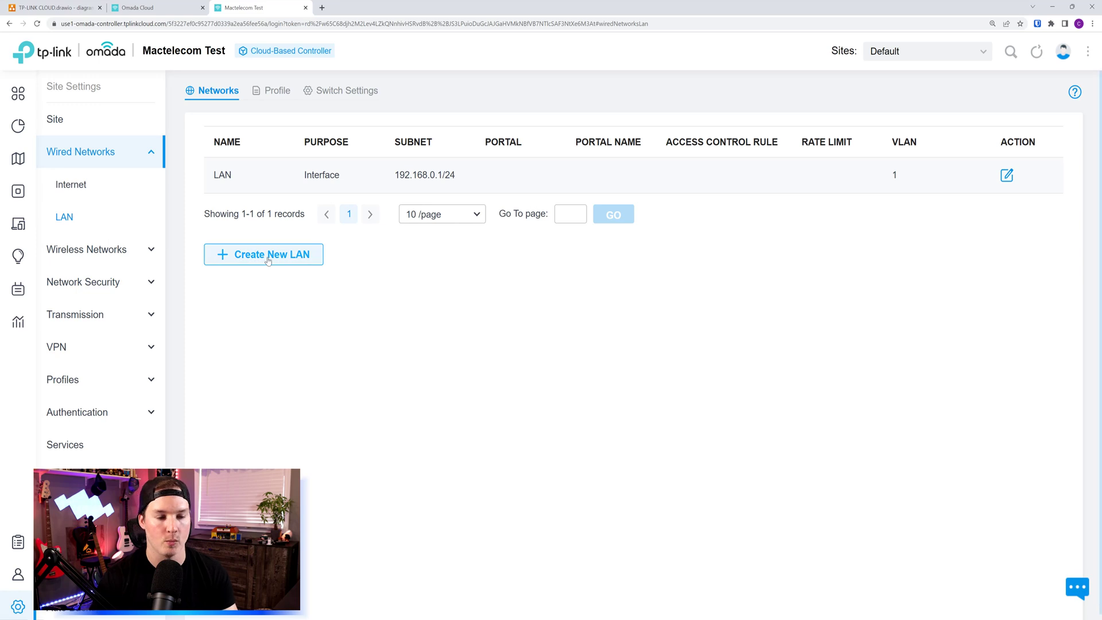
click(270, 255)
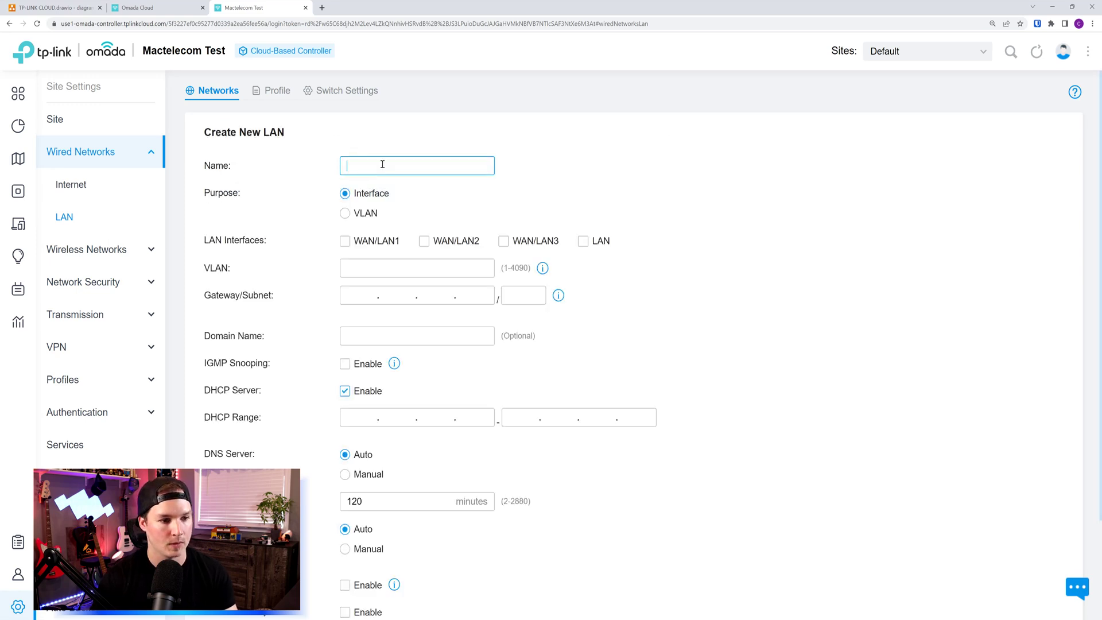
text(Guest)
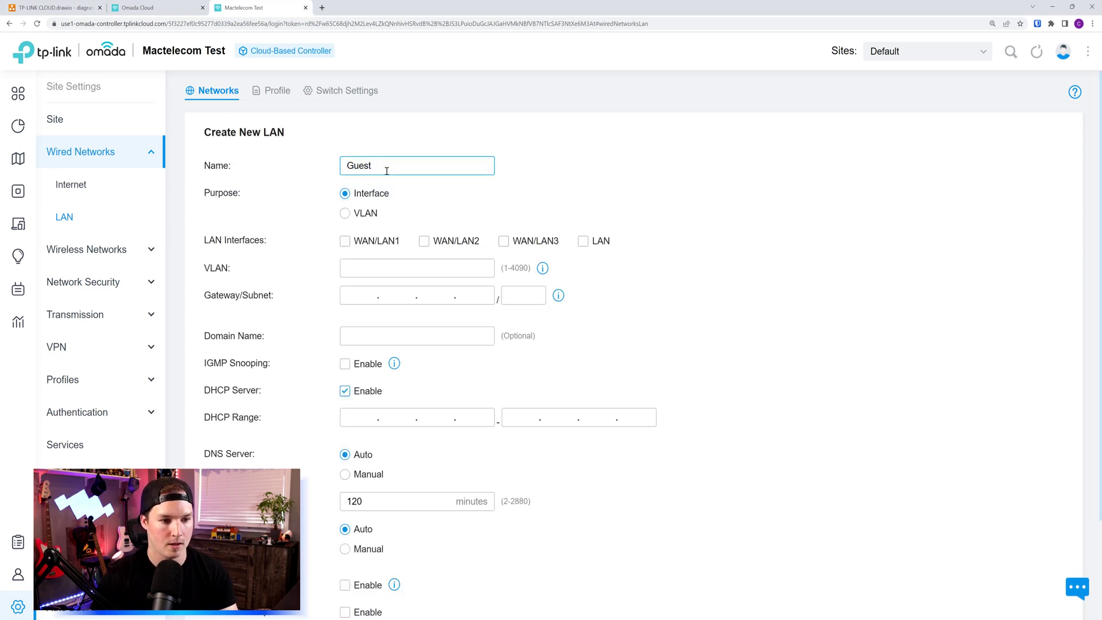
click(586, 250)
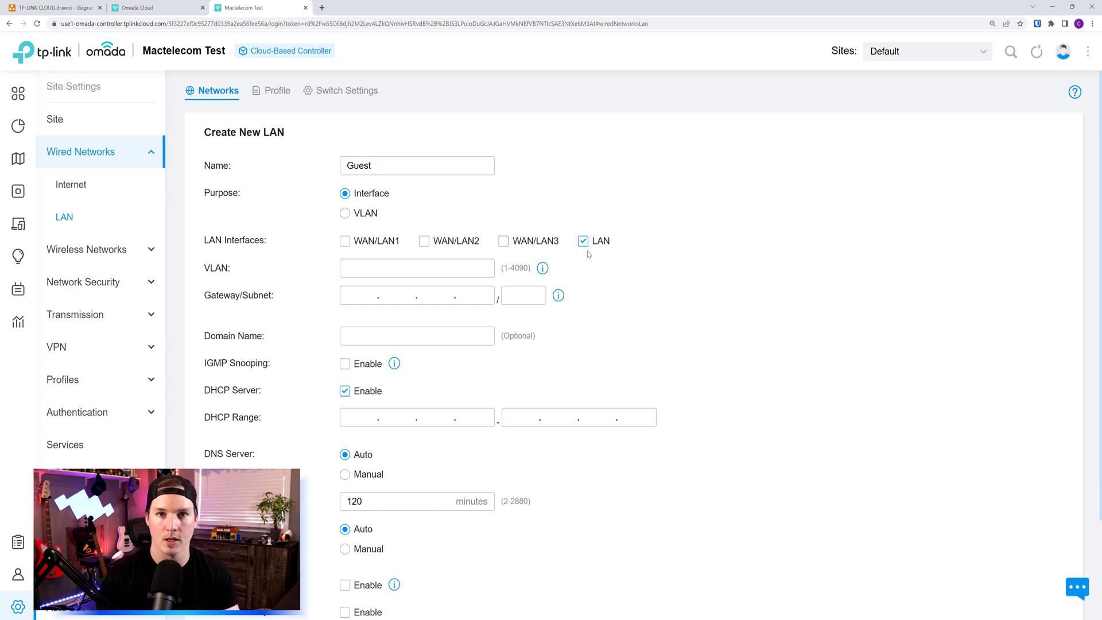
Step: Give Guest VLAN 10 and gateway 192.168.10.1/24, fill the DHCP range, and save
click(438, 267)
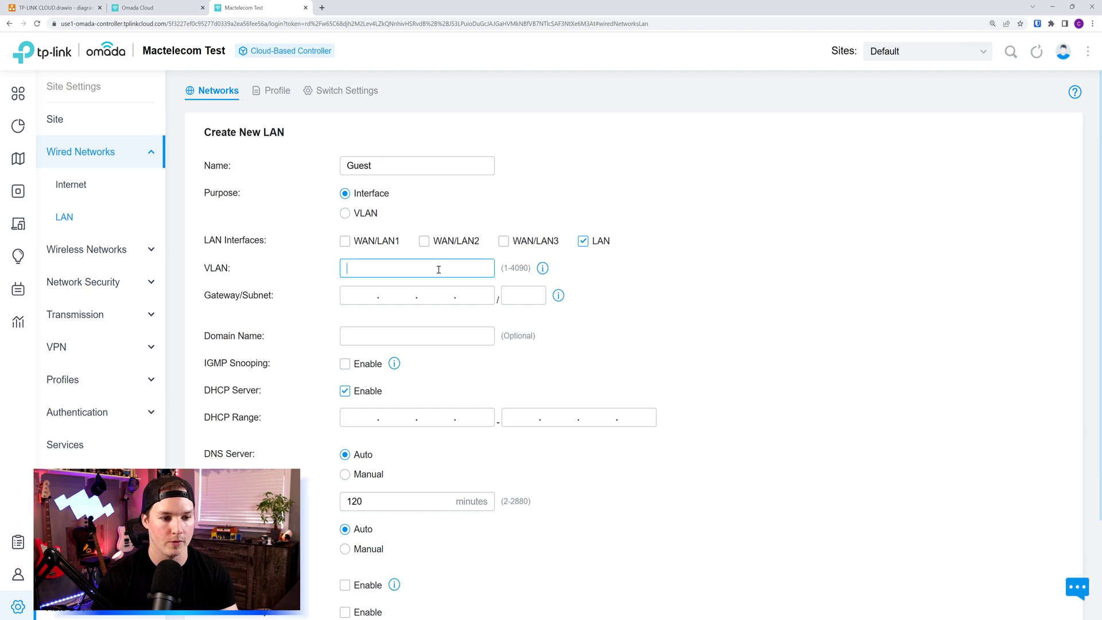
click(356, 294)
text(192.)
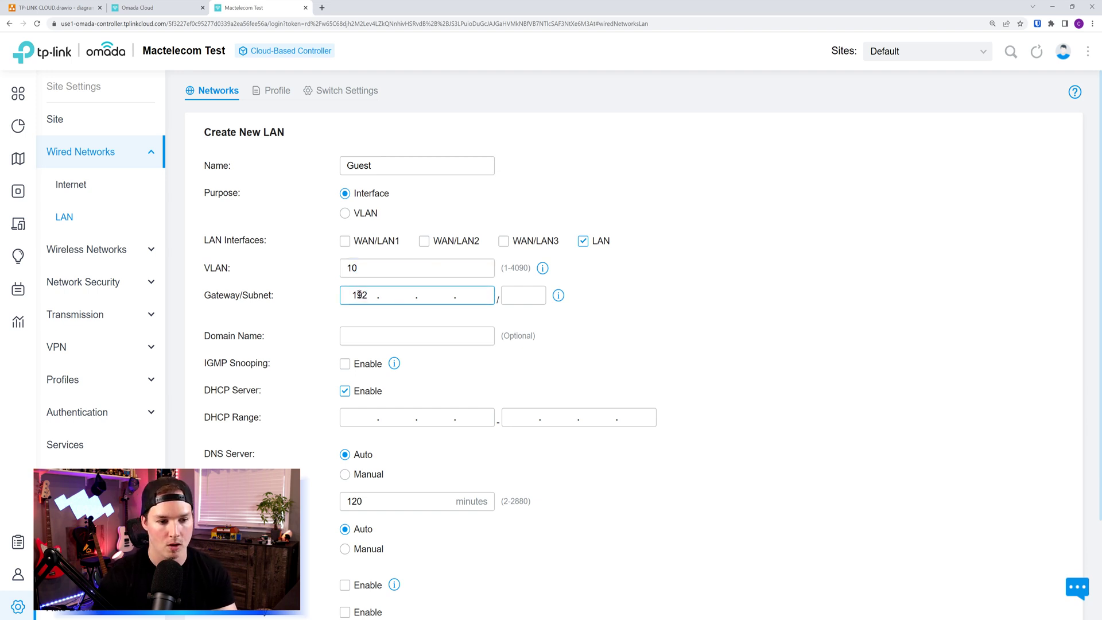
text(168.10)
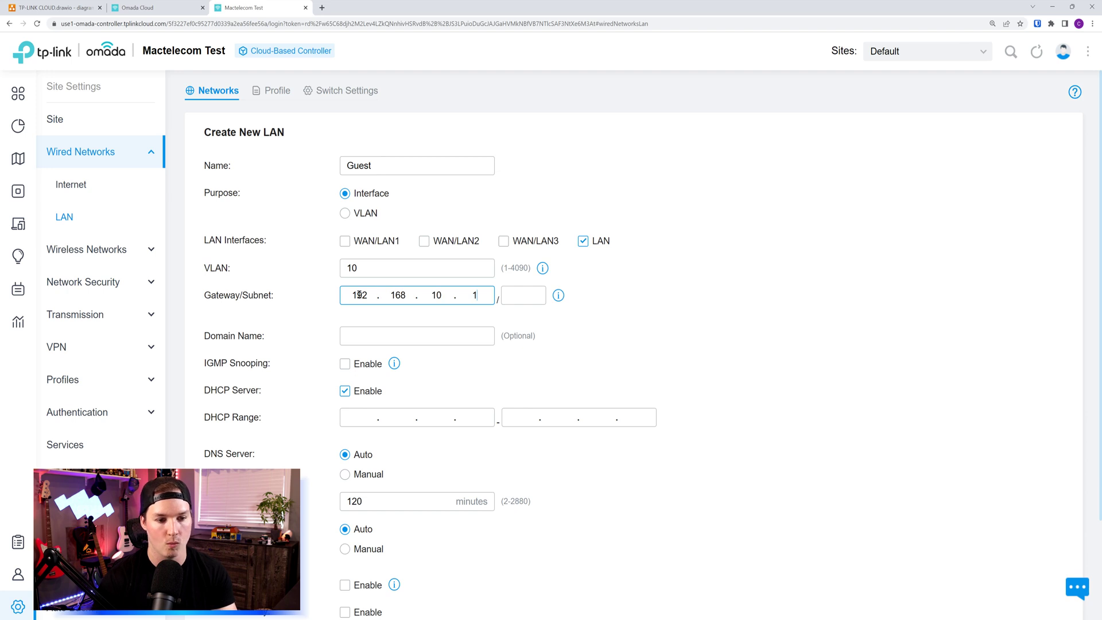
key(Tab)
text(24)
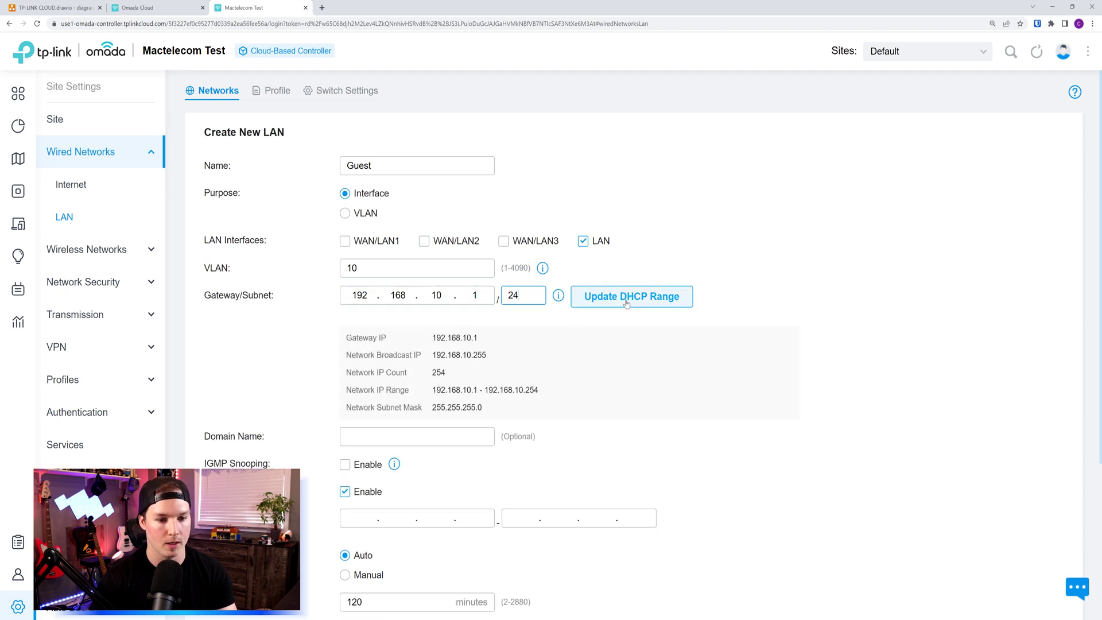
click(628, 302)
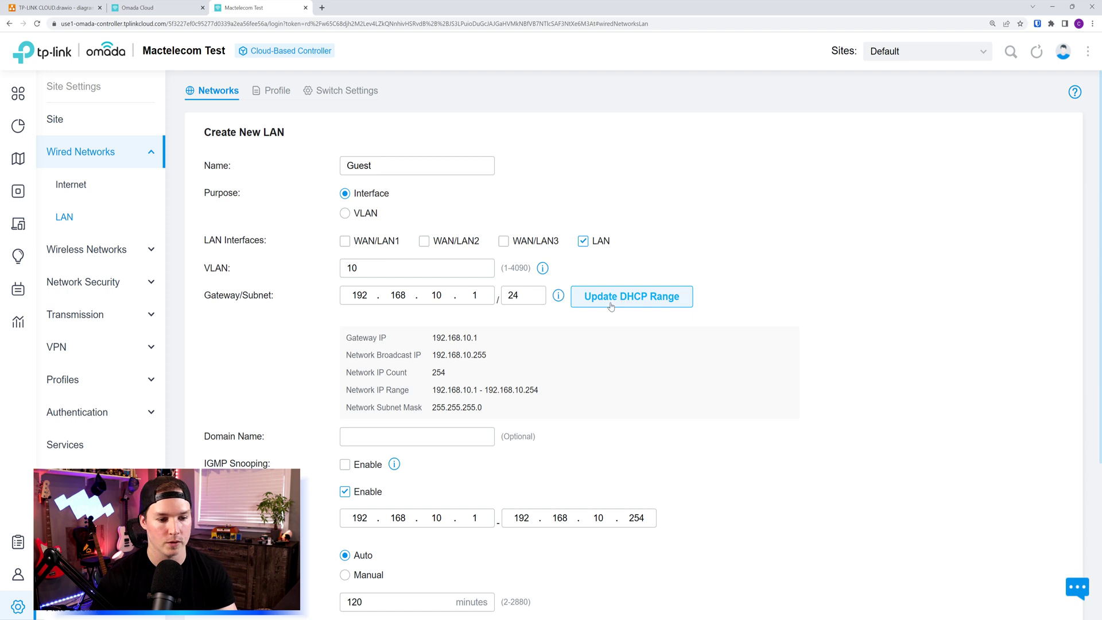
scroll(401, 402, down, 5)
click(236, 568)
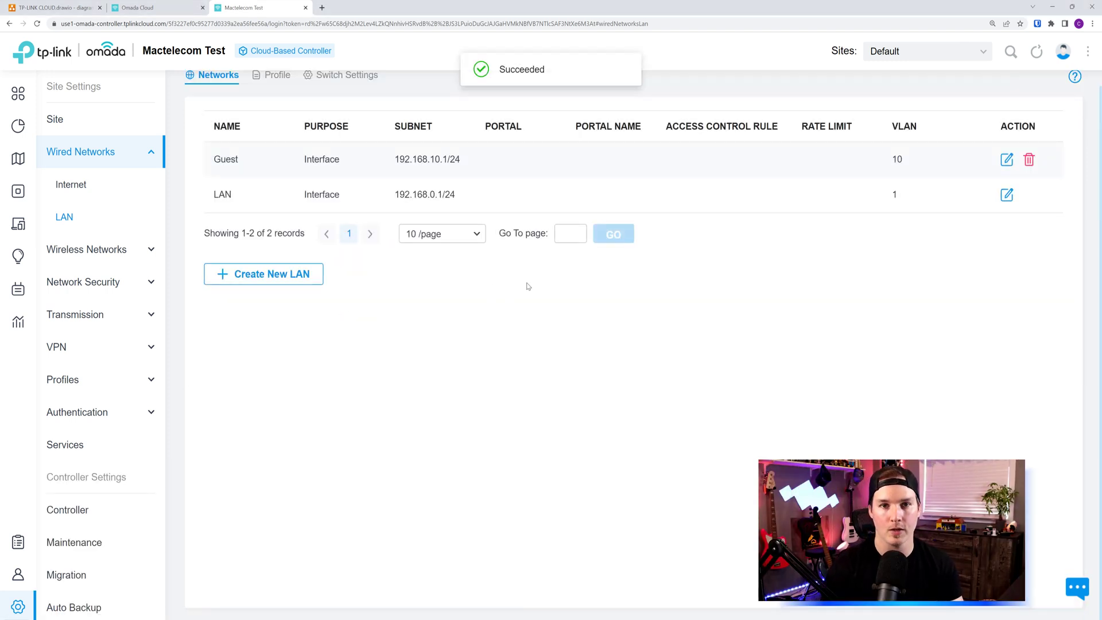
Step: Create a wireless network with SSID Guest, flagged as a guest network, secured with a key
click(101, 255)
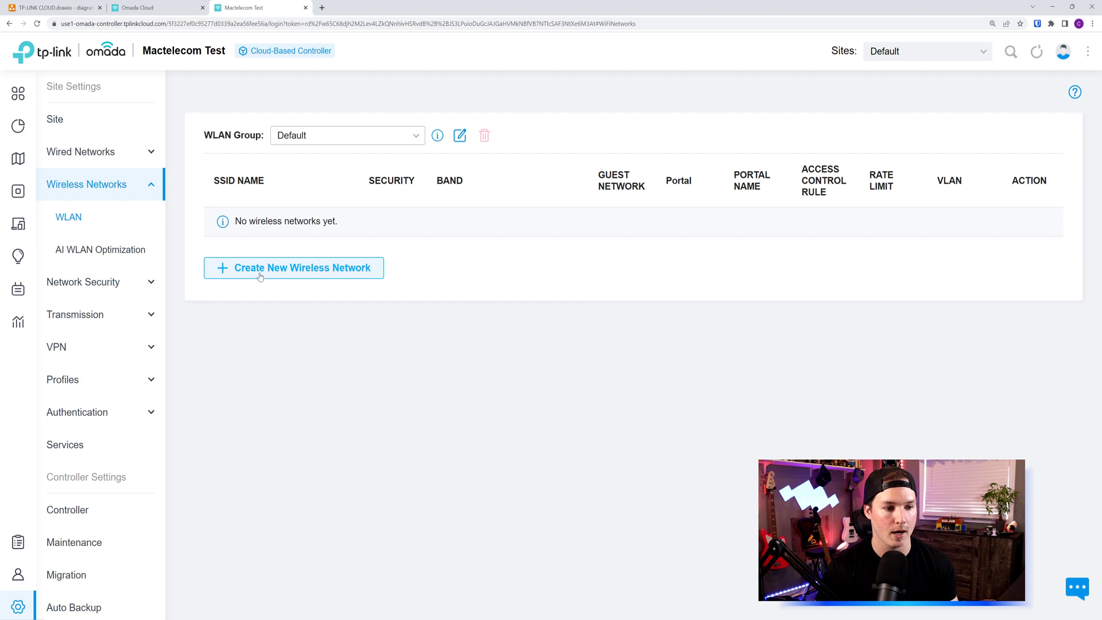
click(329, 273)
text(Guest)
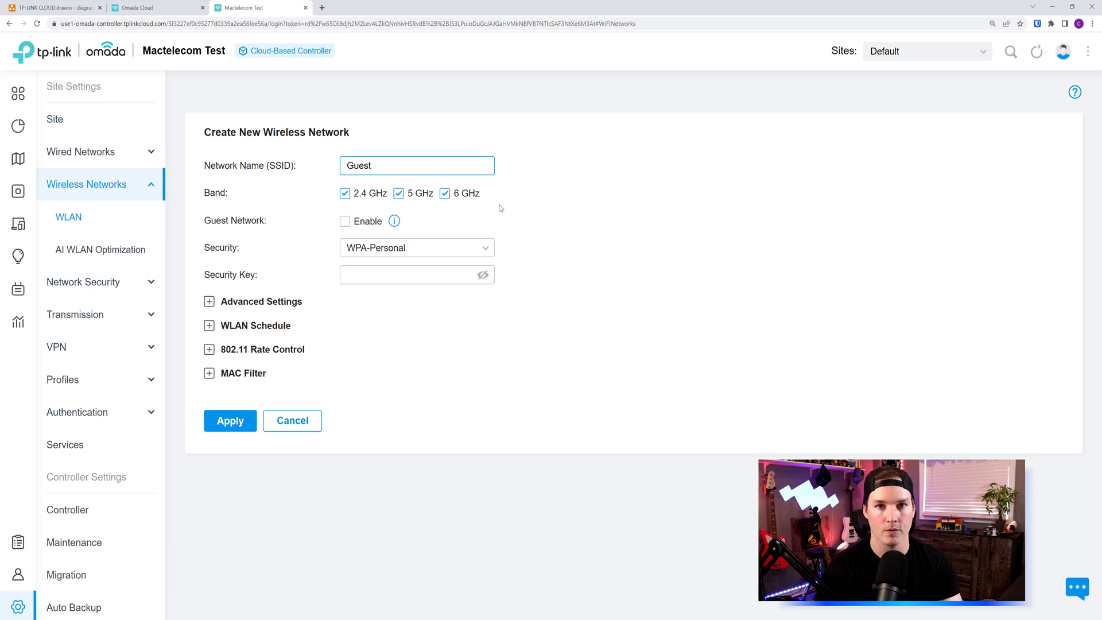
click(344, 222)
click(388, 275)
text(••••••••)
click(244, 428)
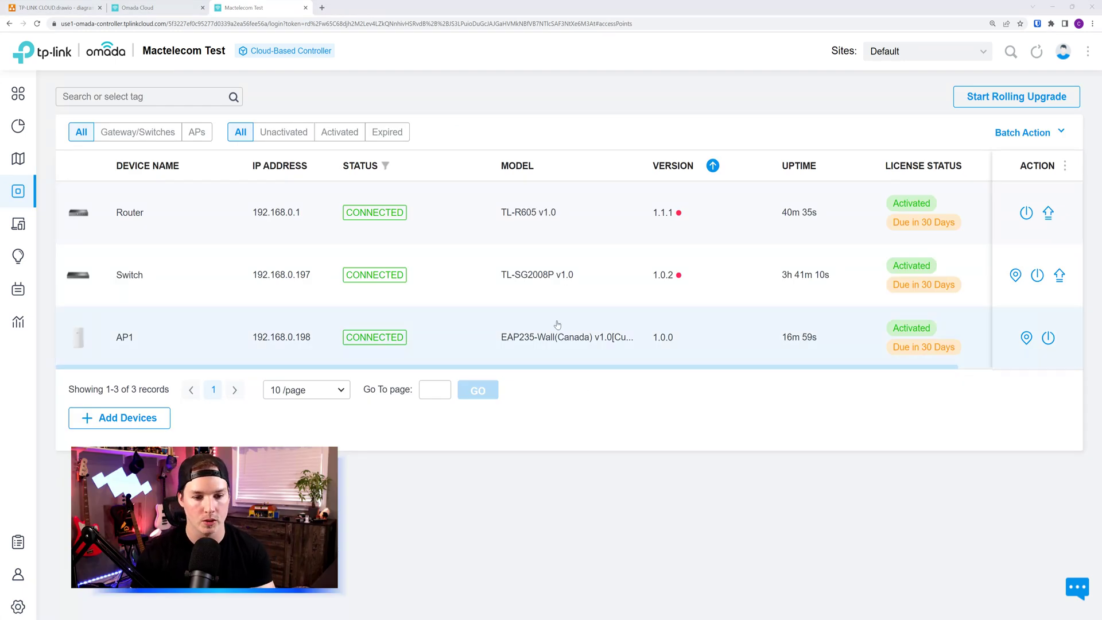
Step: Unbind AP1's license from its details panel and confirm the unbind
click(465, 331)
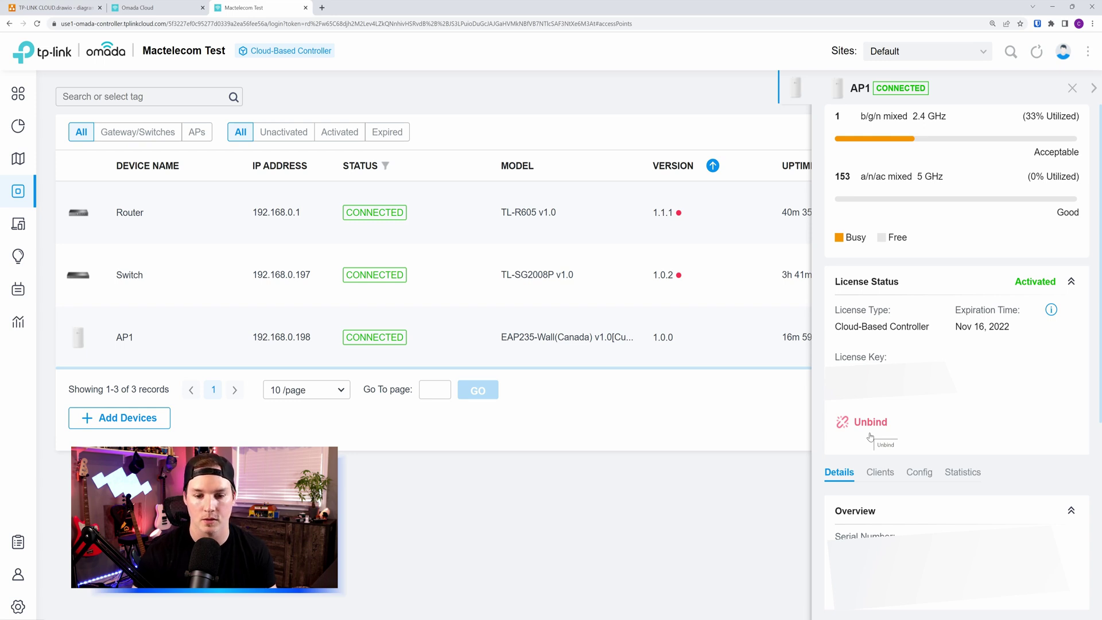
click(869, 434)
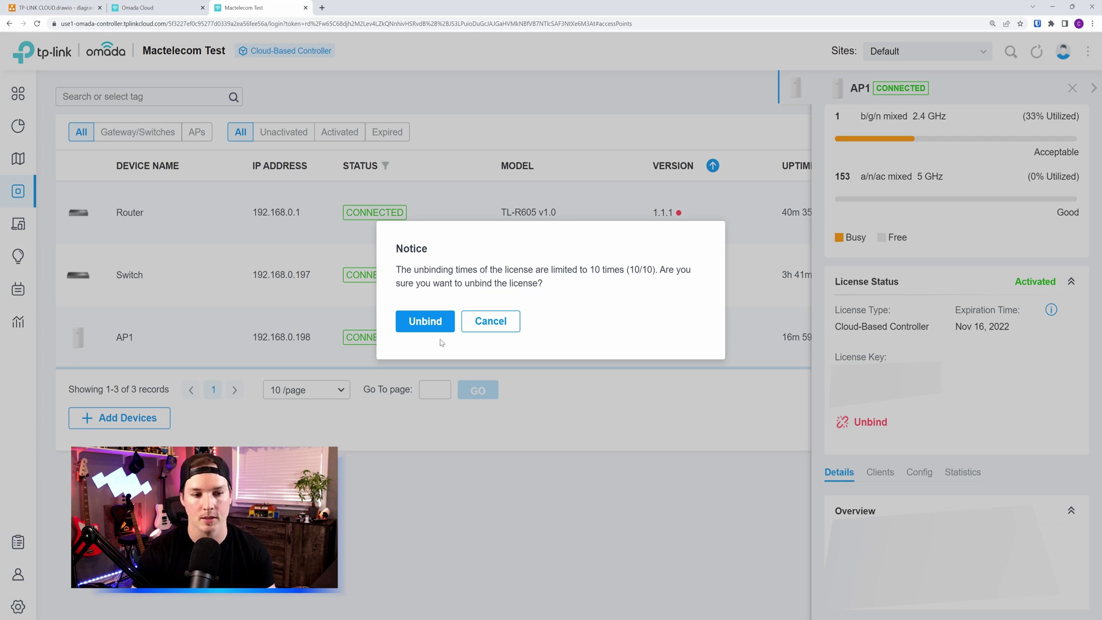
click(431, 323)
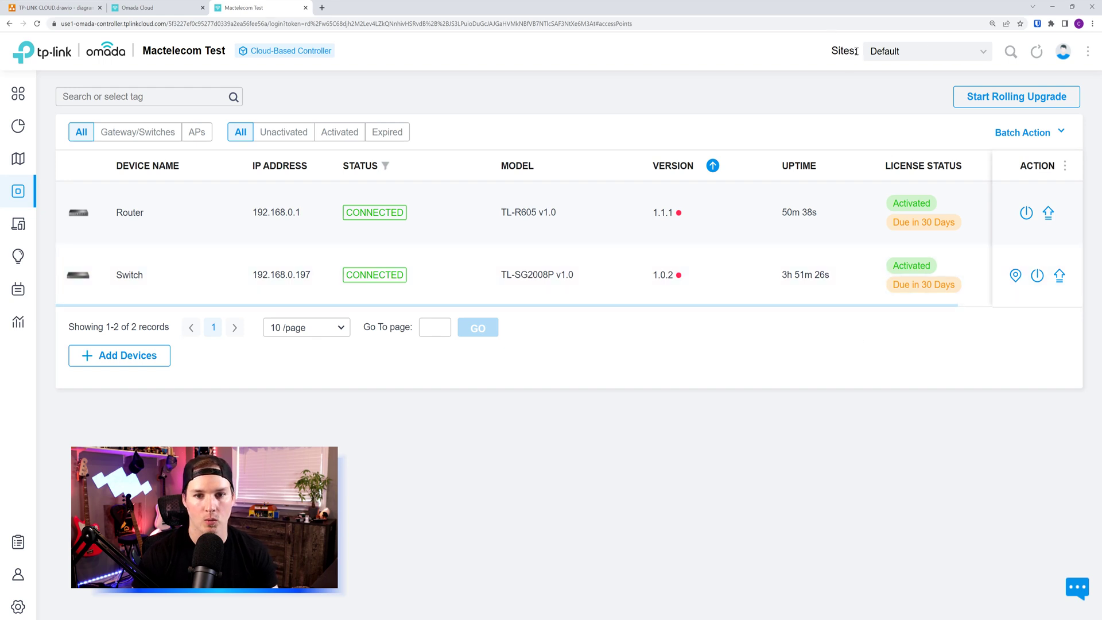
Step: Add a new site from the Sites list and name it MActelecom Two
click(965, 54)
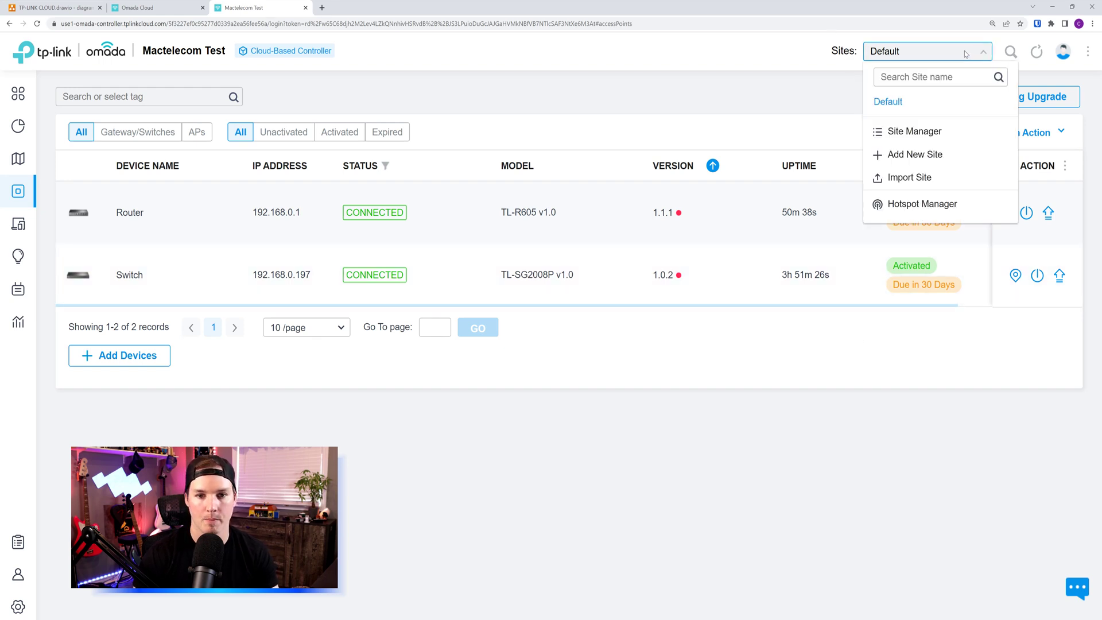
click(920, 159)
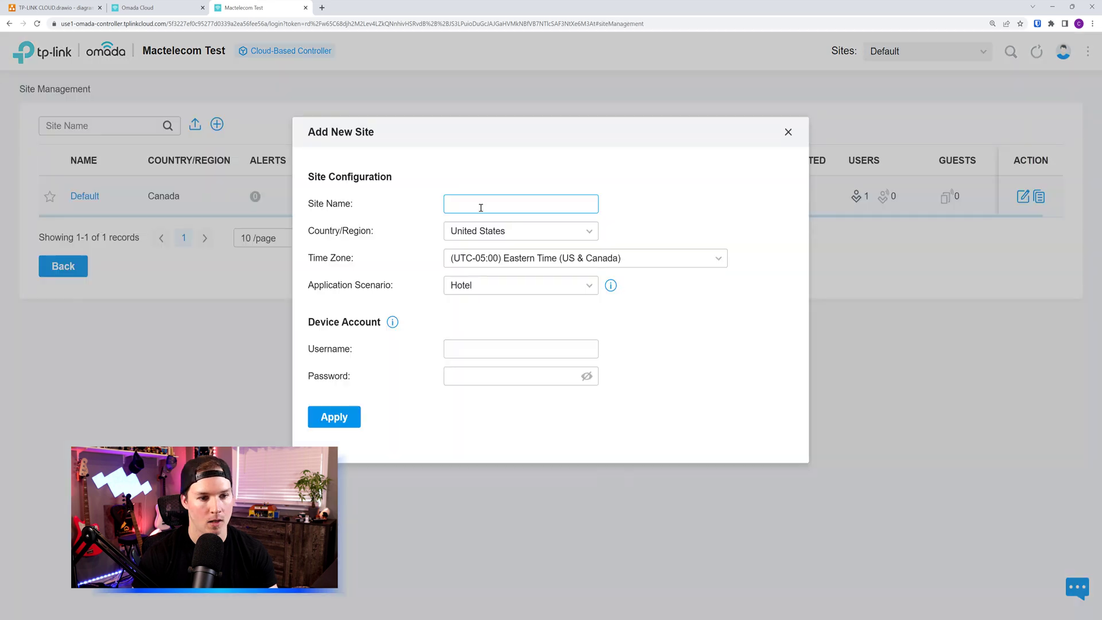
text(MActelecom Tw)
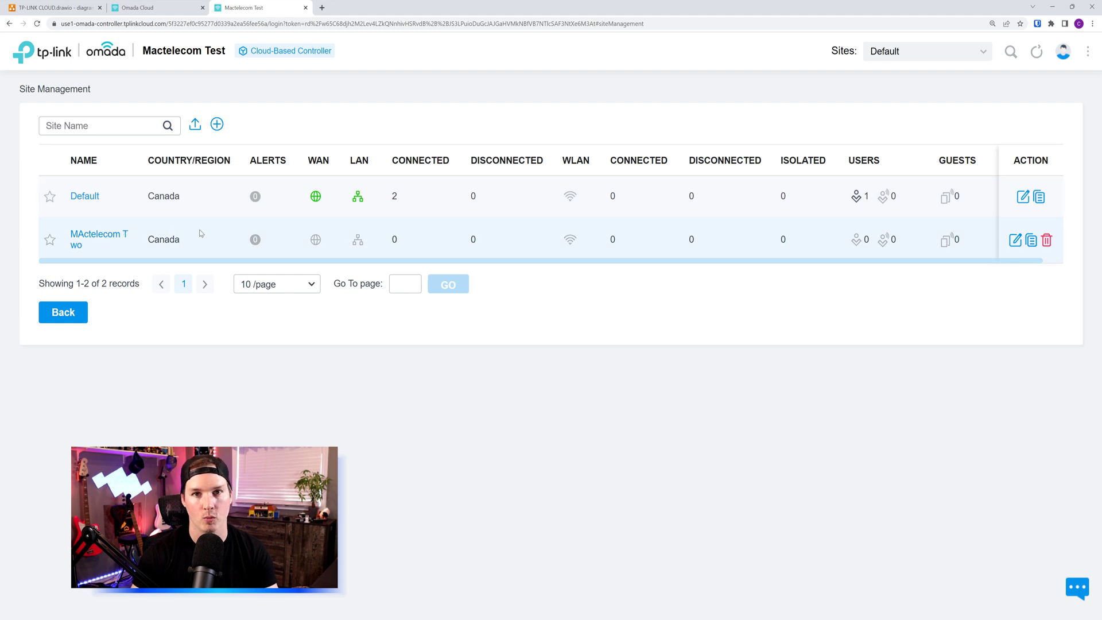
Step: In site MActelecom Two, add the EAP235 access point by serial and choose Trial Licenses (8)
click(107, 238)
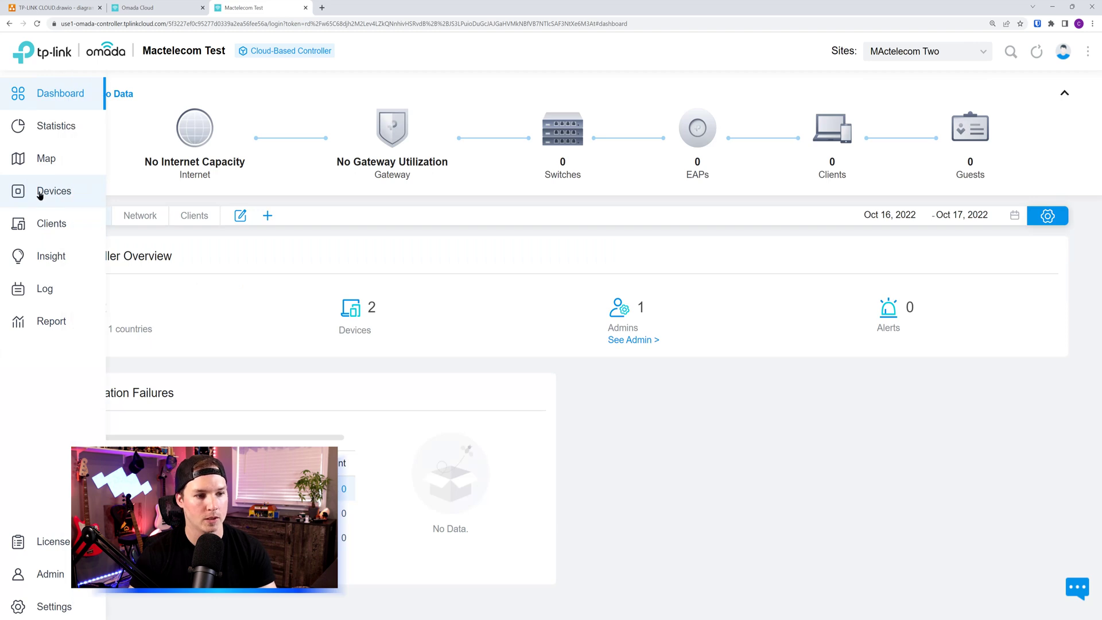
click(39, 194)
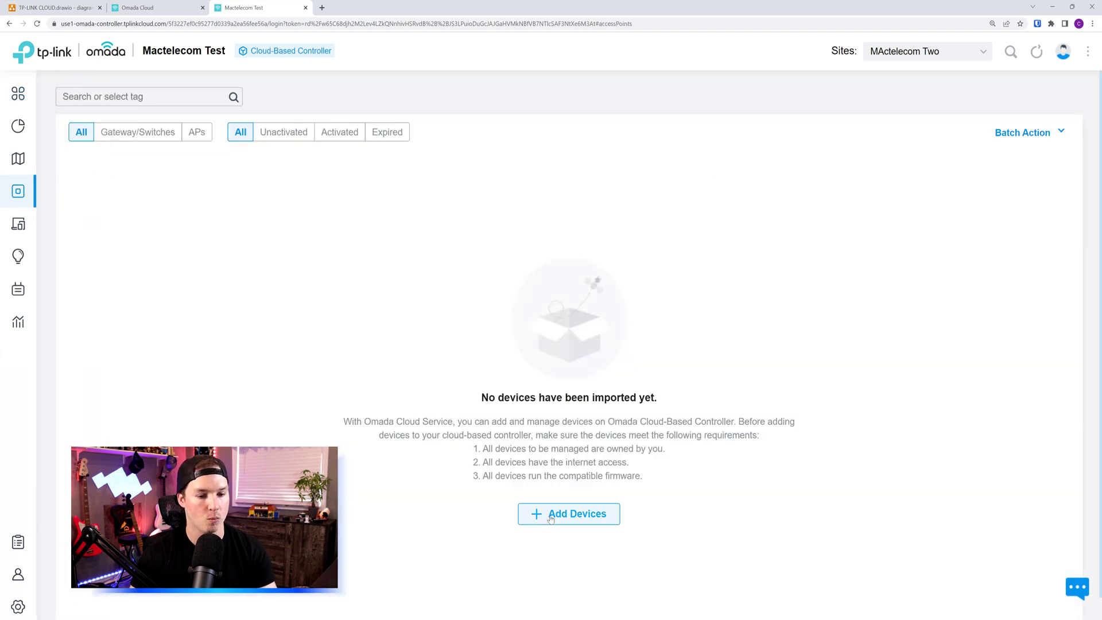
click(552, 515)
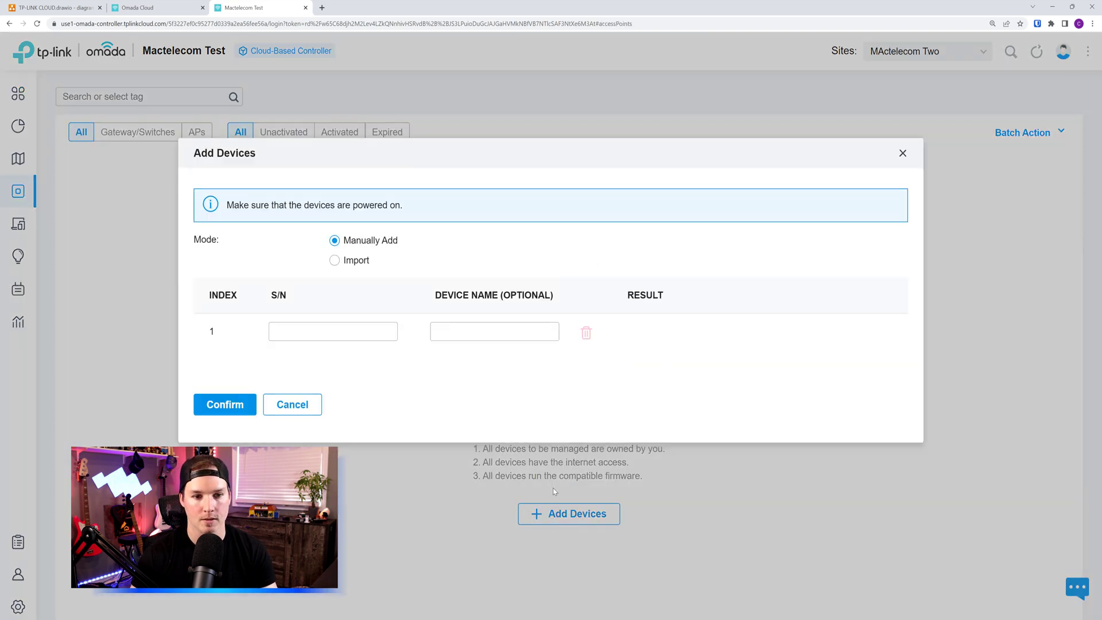
click(319, 326)
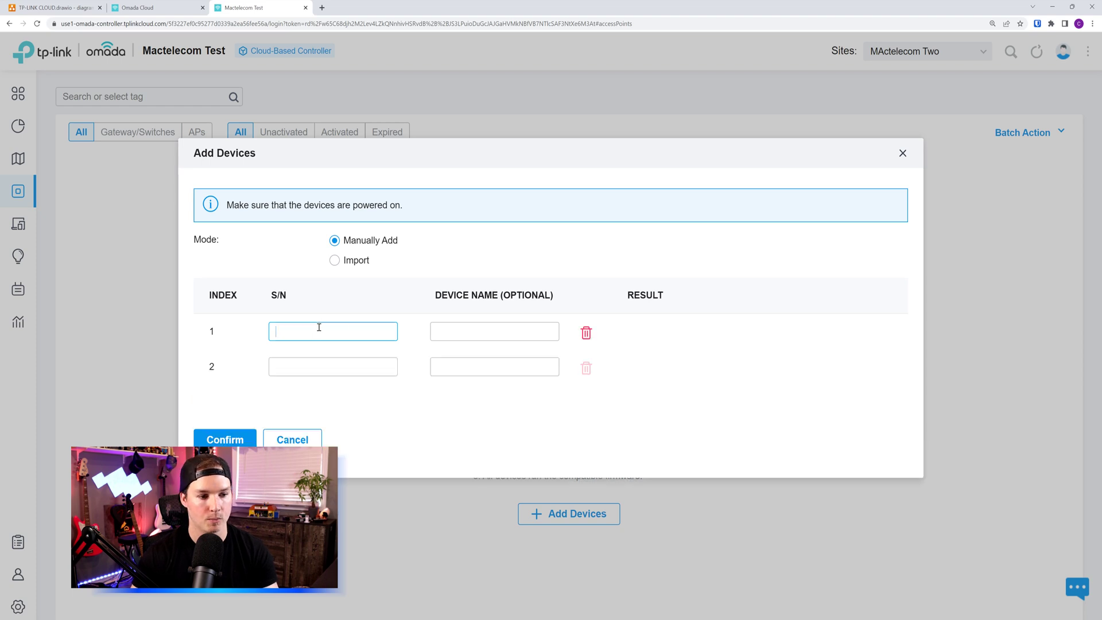
key(ctrl+v)
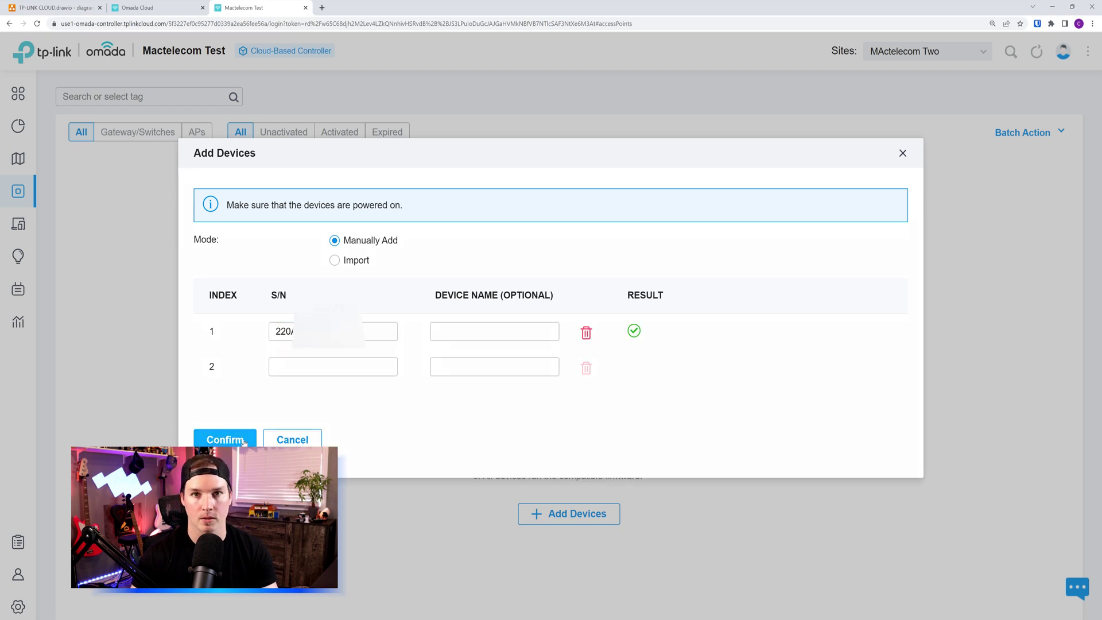
click(243, 439)
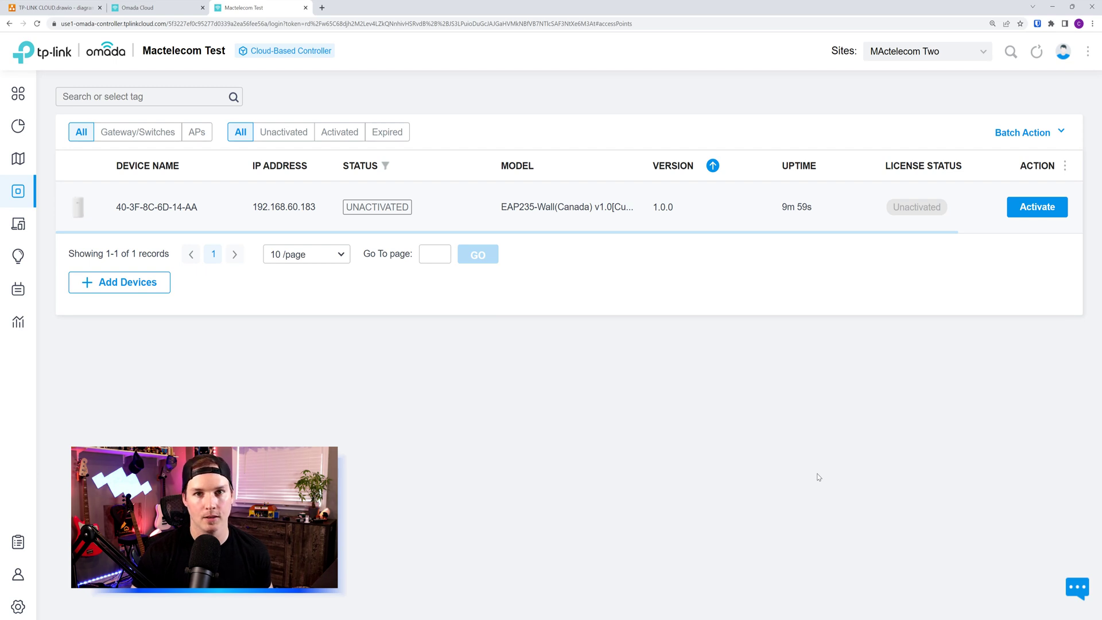
click(1048, 208)
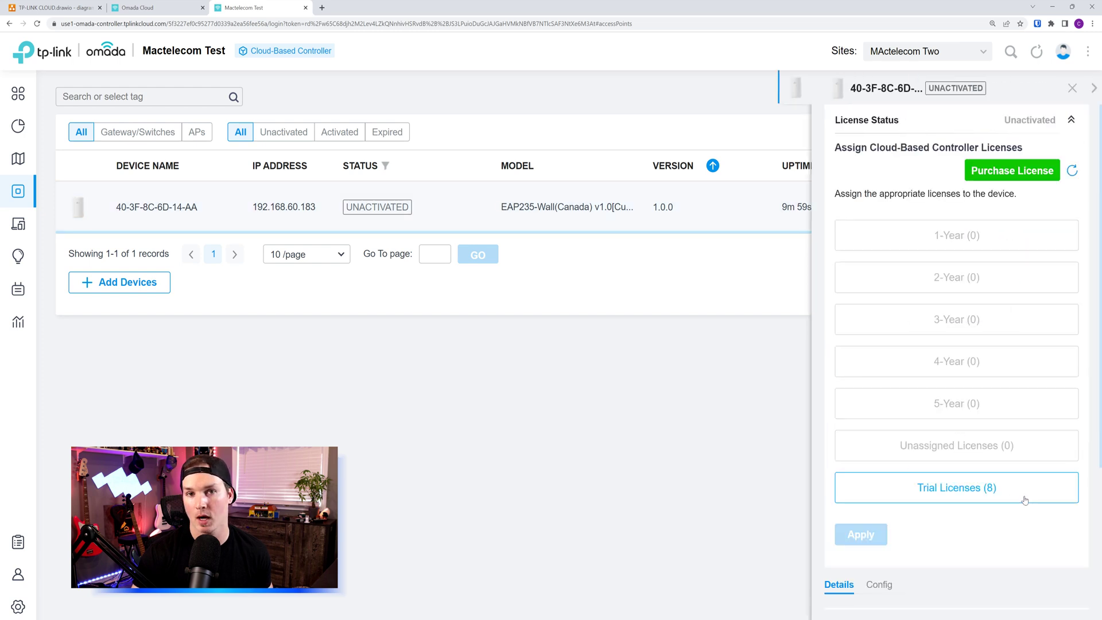
click(987, 491)
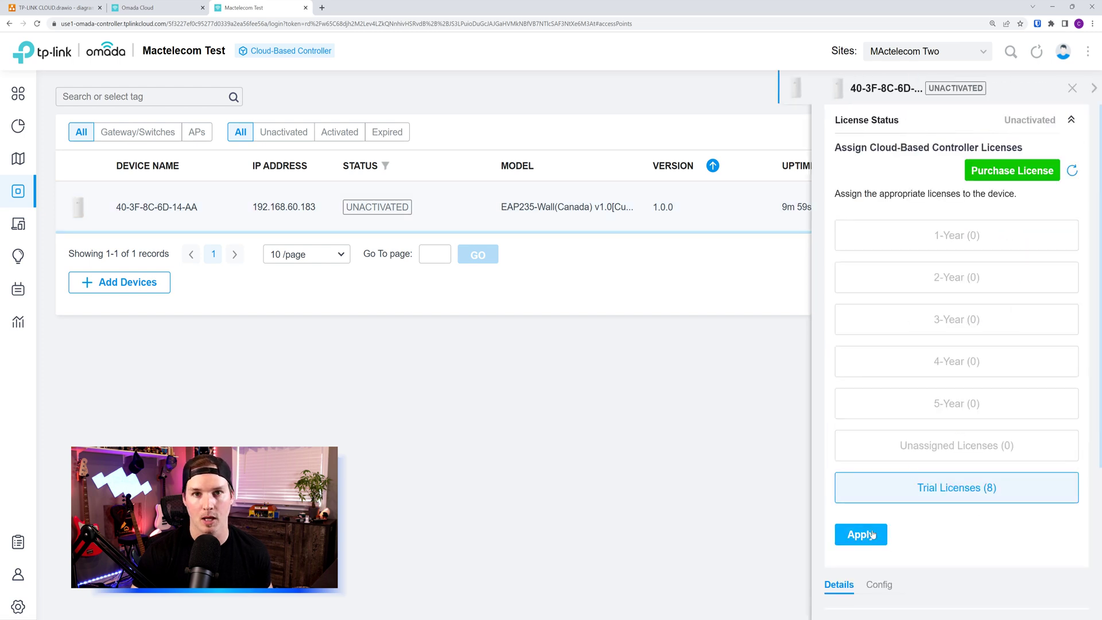